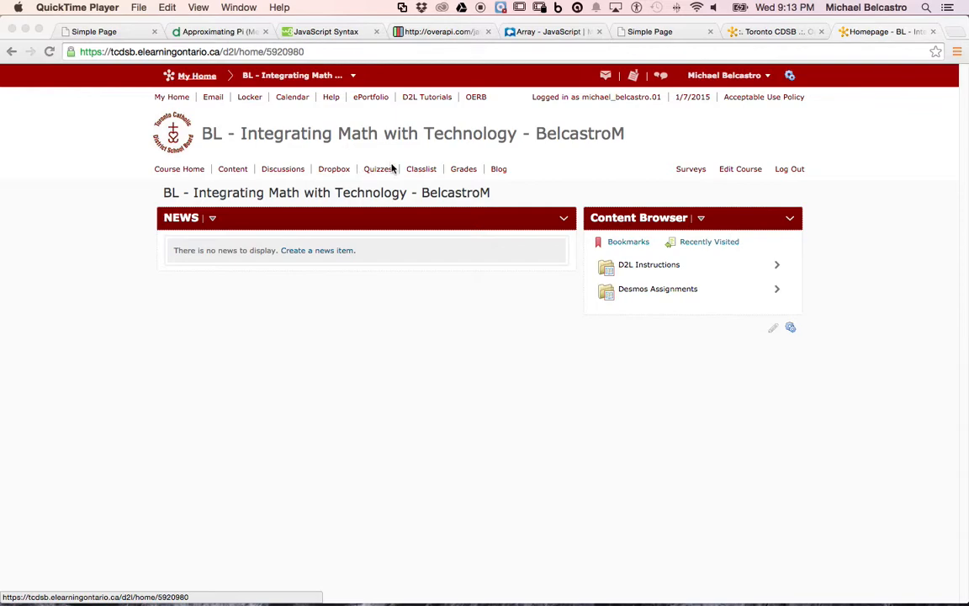
- Create a new quiz in the course's quiz manager and name it Test 1
click(386, 164)
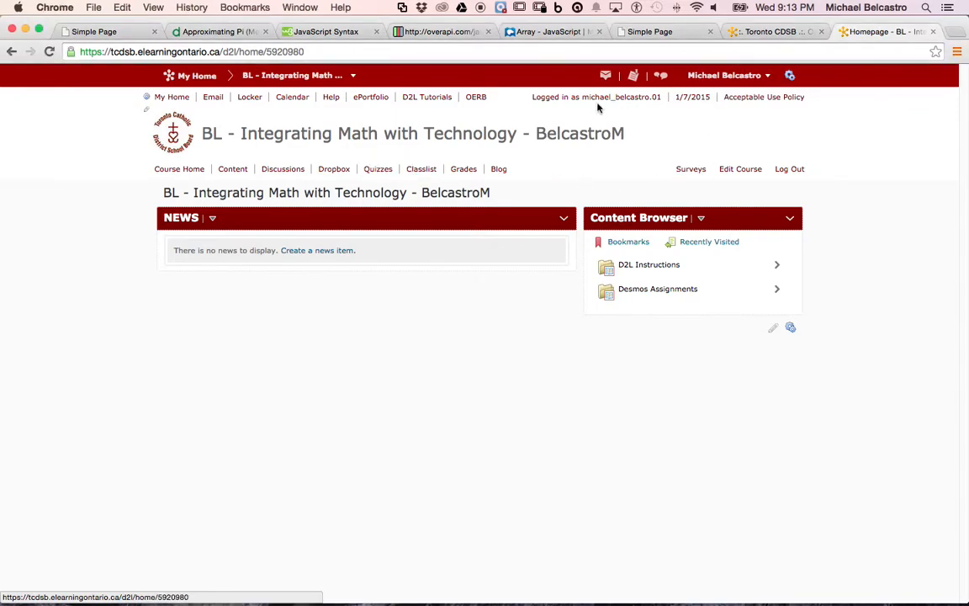
click(382, 170)
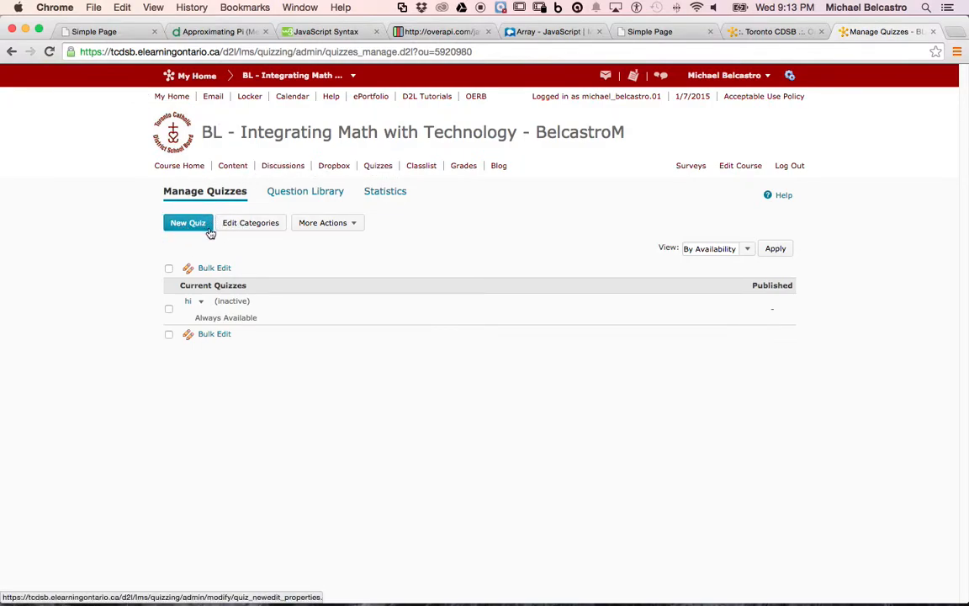
click(202, 225)
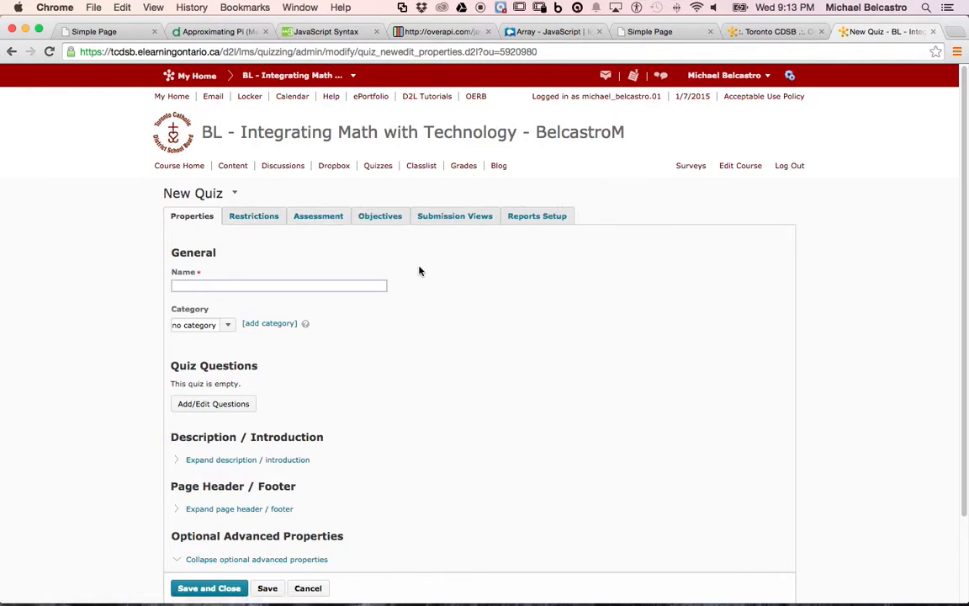
text(T)
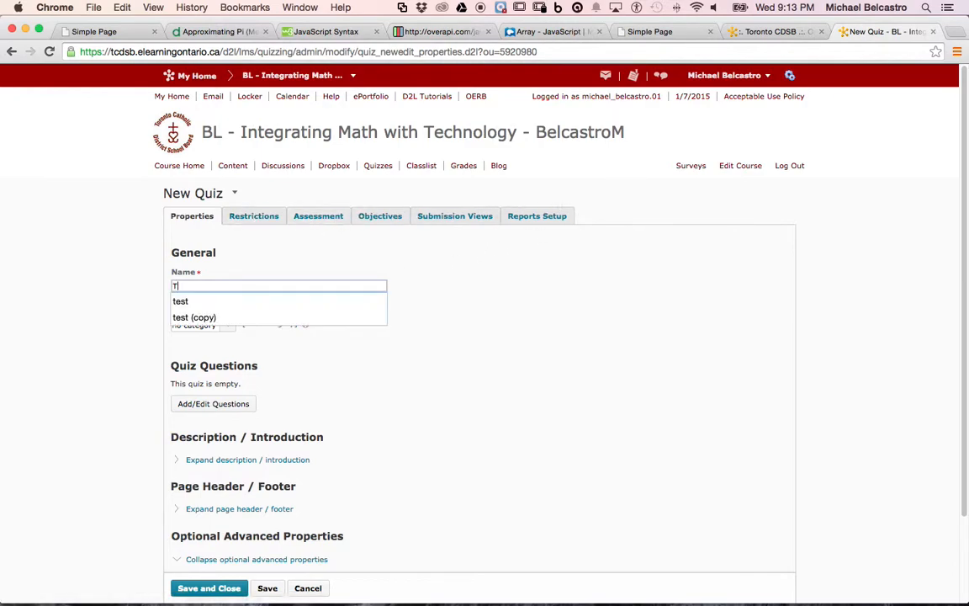
text(est 1)
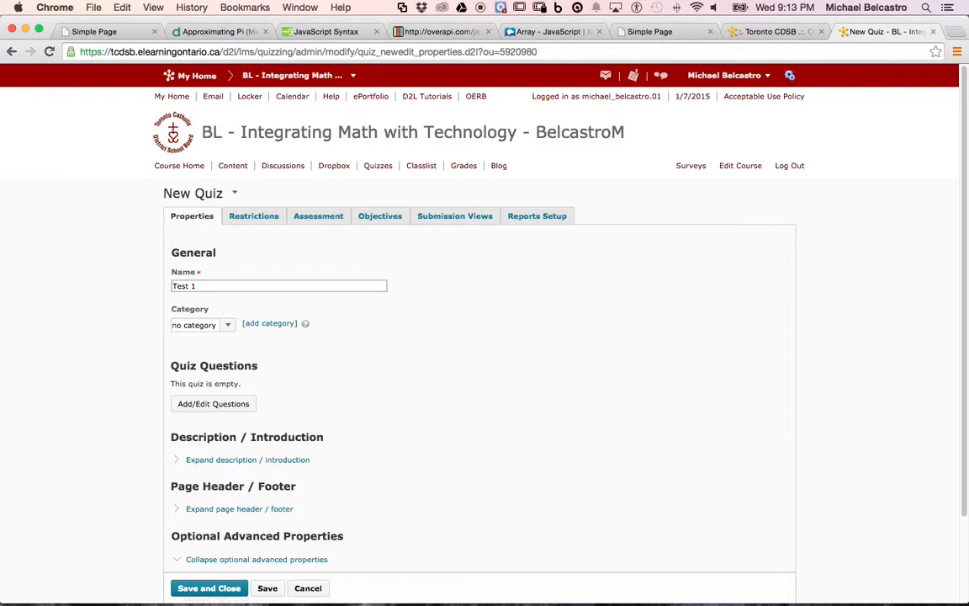
- Add a new quiz category named Trig and assign it to Test 1
click(207, 326)
click(261, 326)
click(271, 324)
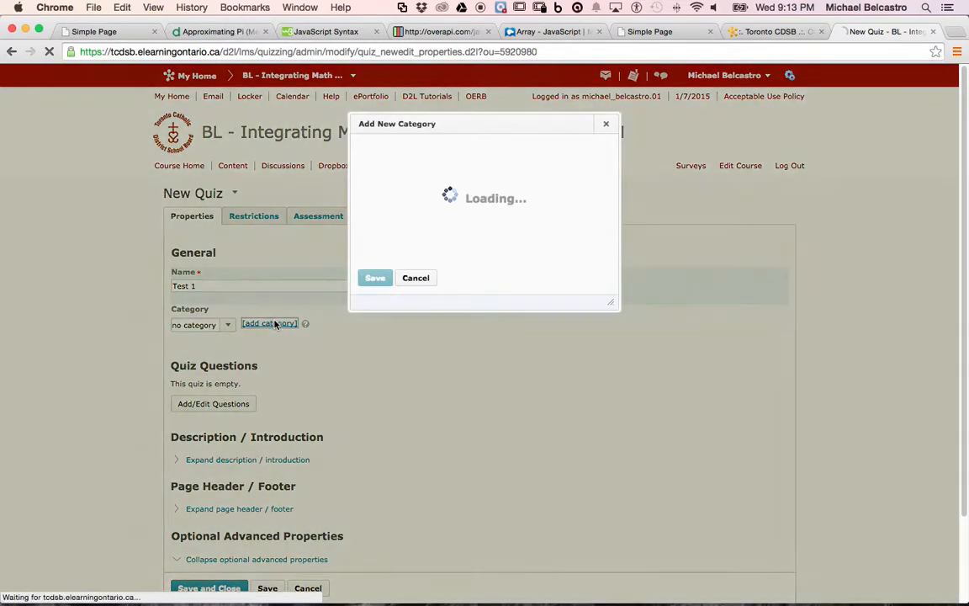
text(Trig)
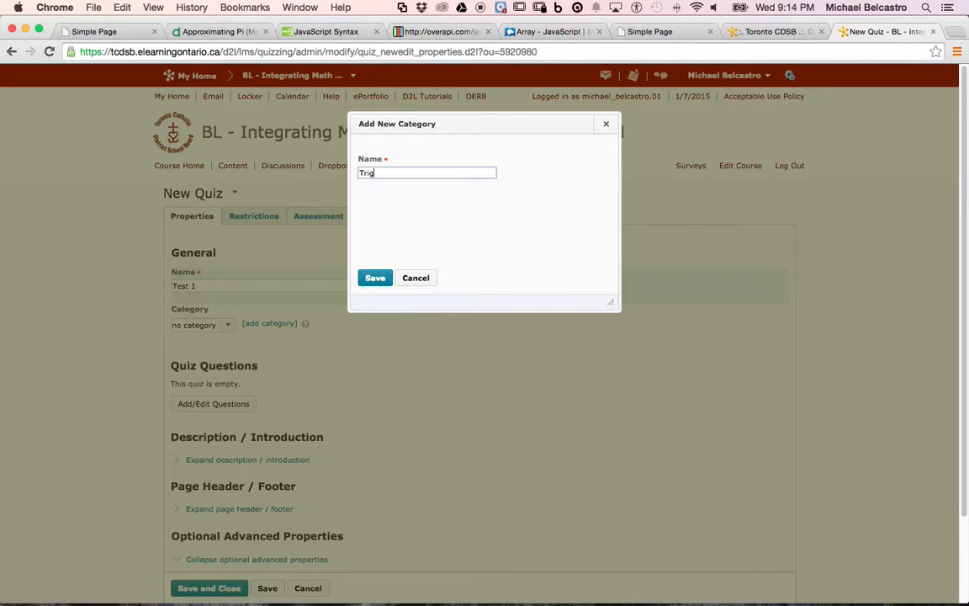
click(375, 277)
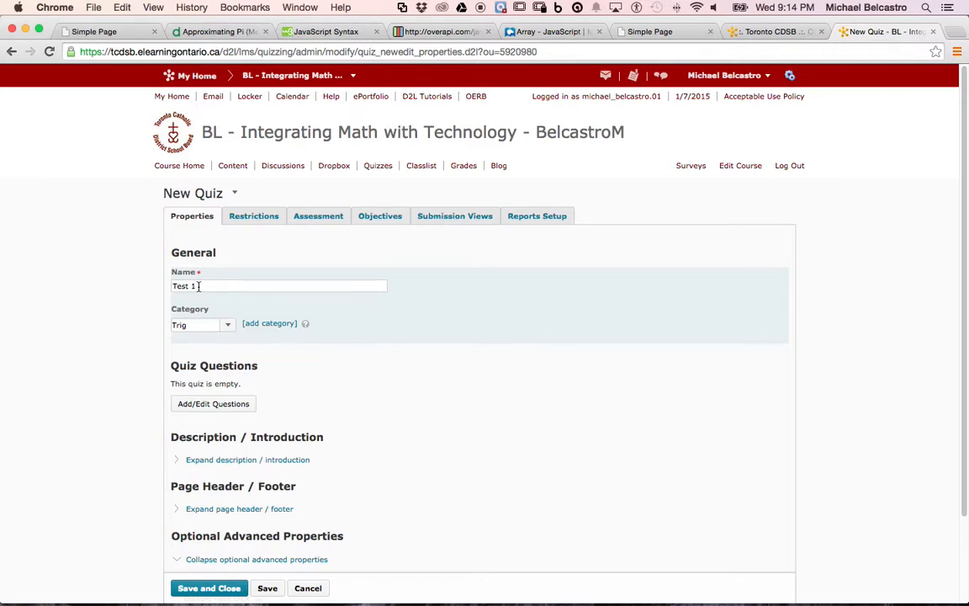
- Examine the quiz's description, introduction and advanced properties, plus its date, timing and availability restrictions
scroll(216, 320, down, 1)
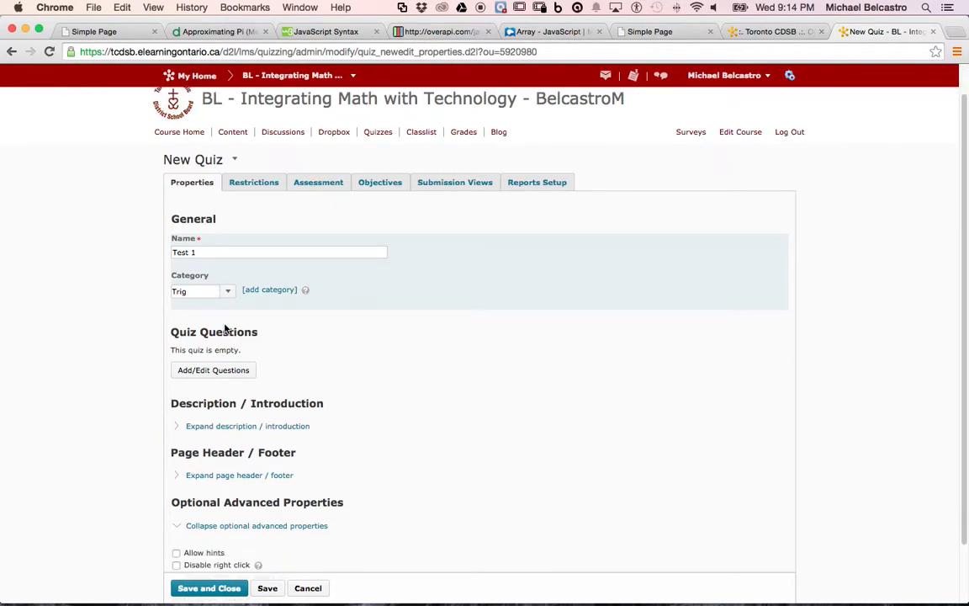
scroll(226, 329, down, 2)
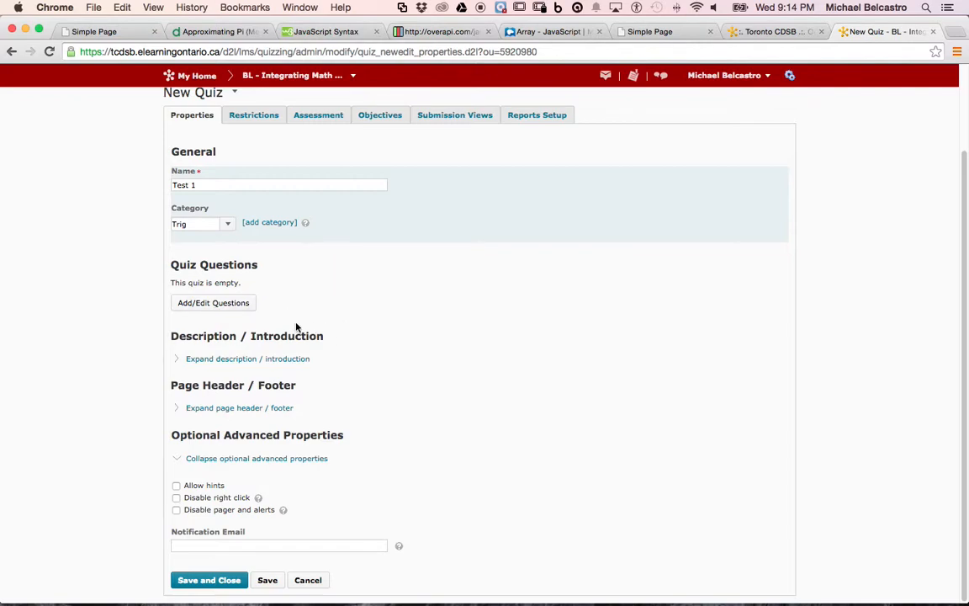
click(253, 362)
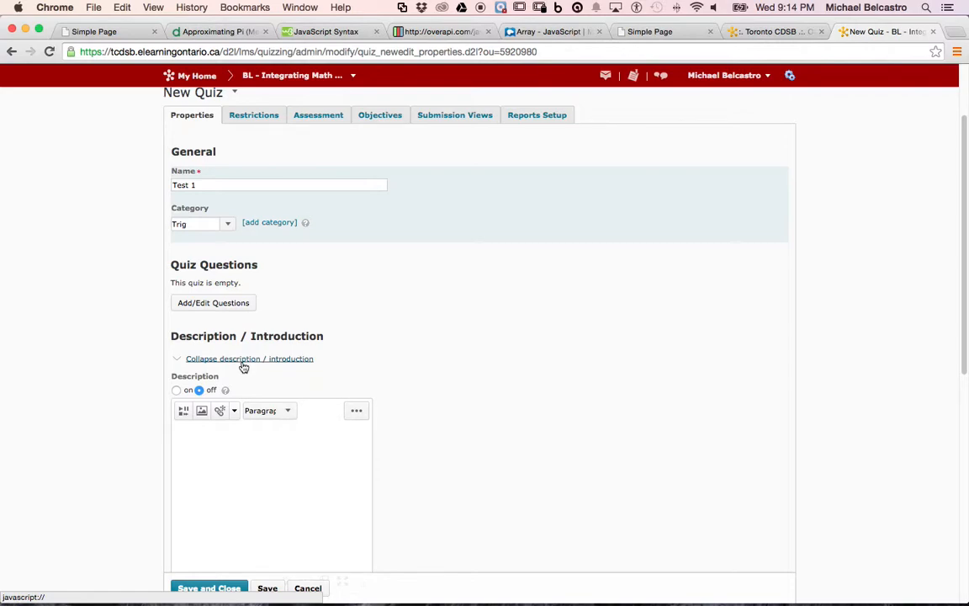
scroll(249, 357, down, 4)
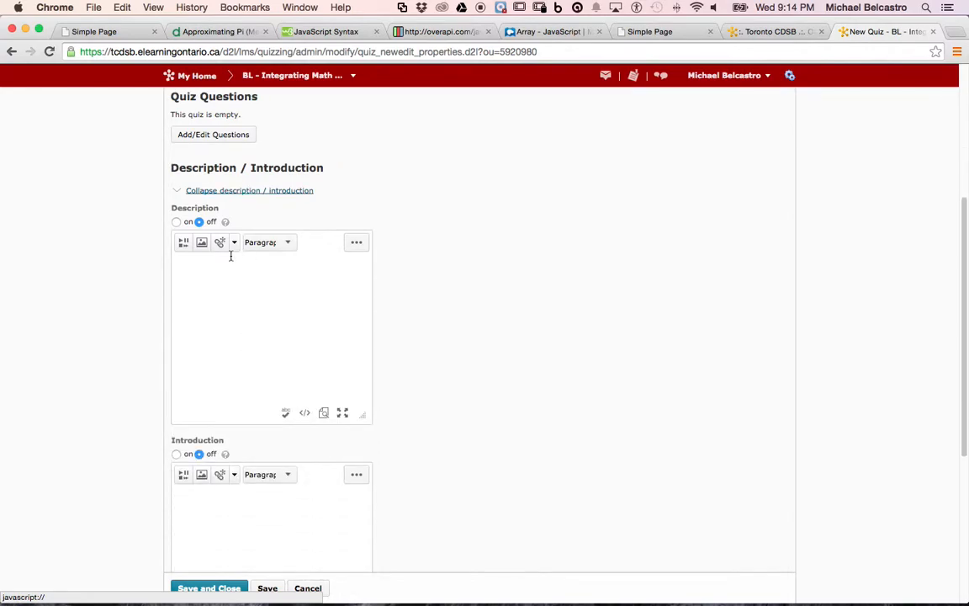
click(178, 189)
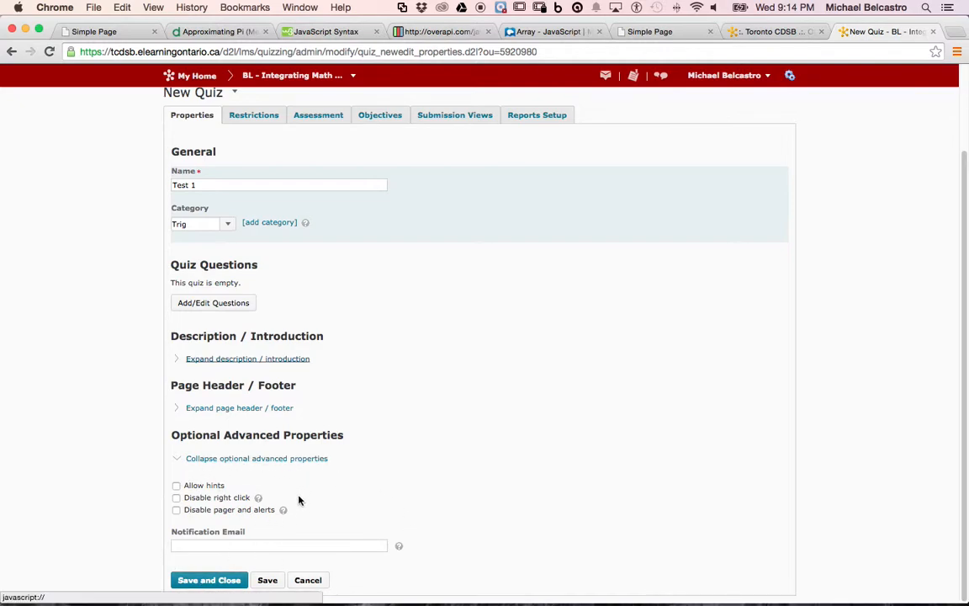
click(252, 115)
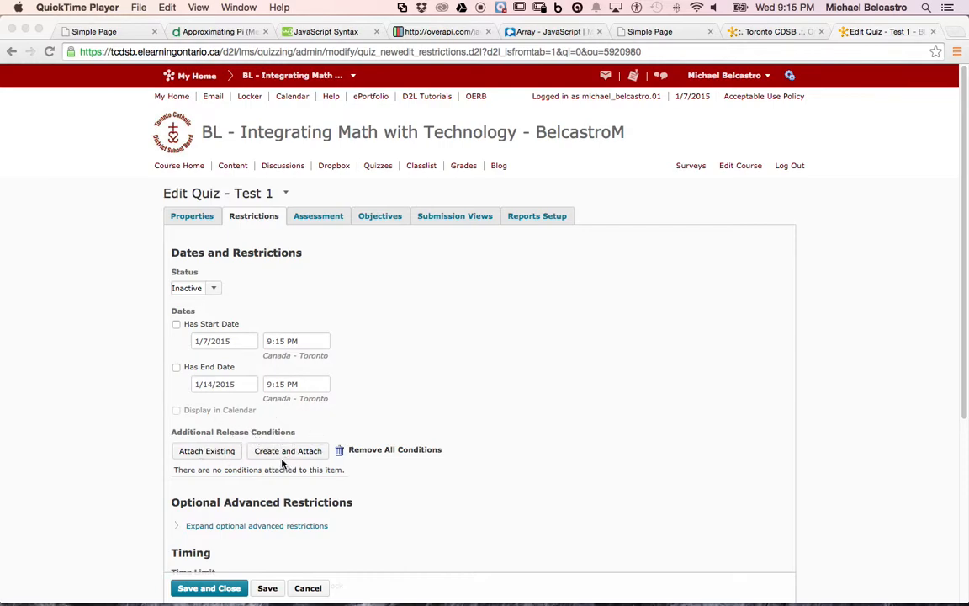
scroll(282, 462, down, 5)
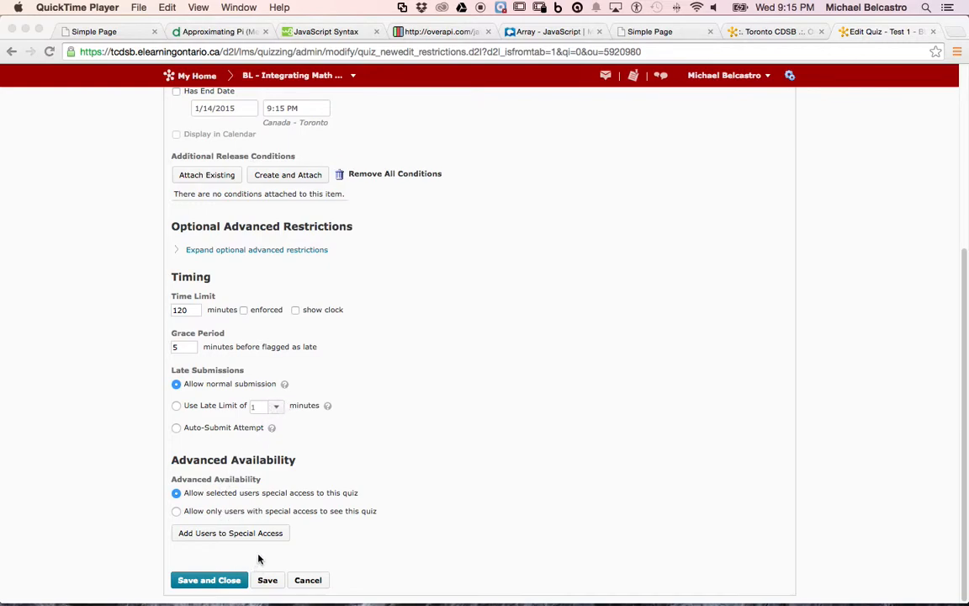
scroll(257, 539, up, 5)
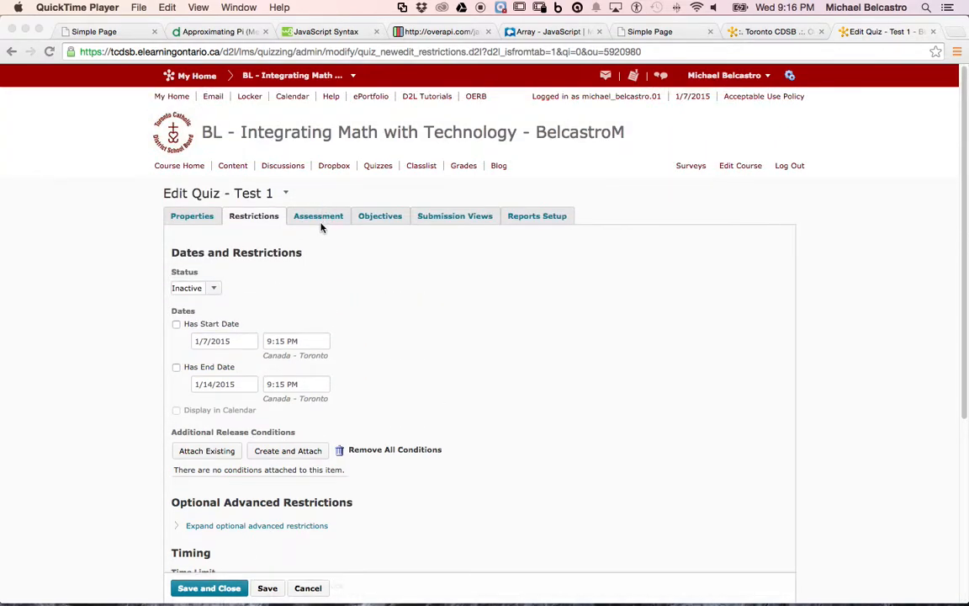
- Allow Test 1 attempts to be set as graded immediately upon completion in its assessment settings
click(327, 218)
click(326, 219)
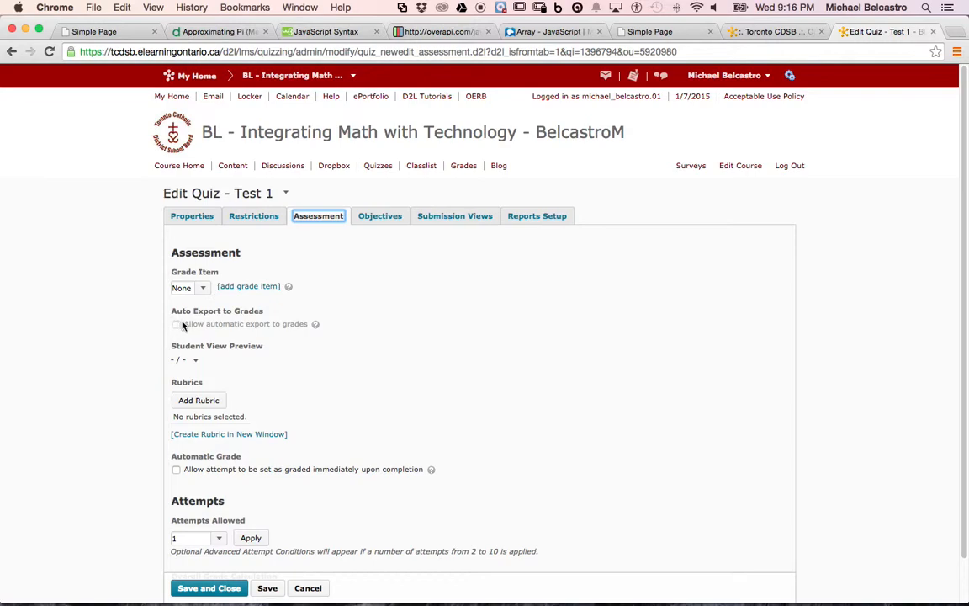
click(176, 469)
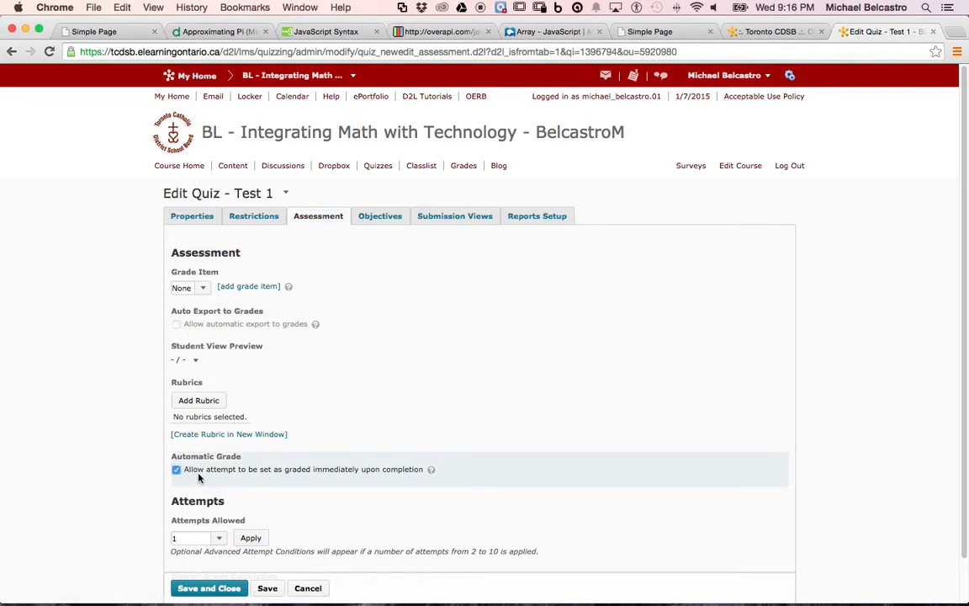
- Set the attempts allowed to Unlimited and use Highest Attempt for the overall grade calculation
scroll(176, 469, down, 1)
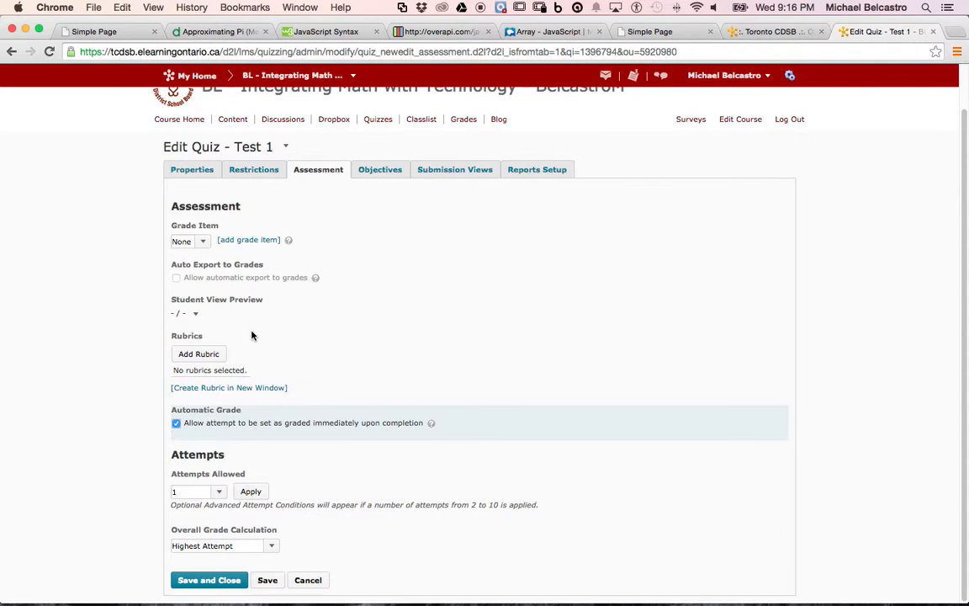
click(223, 494)
click(190, 478)
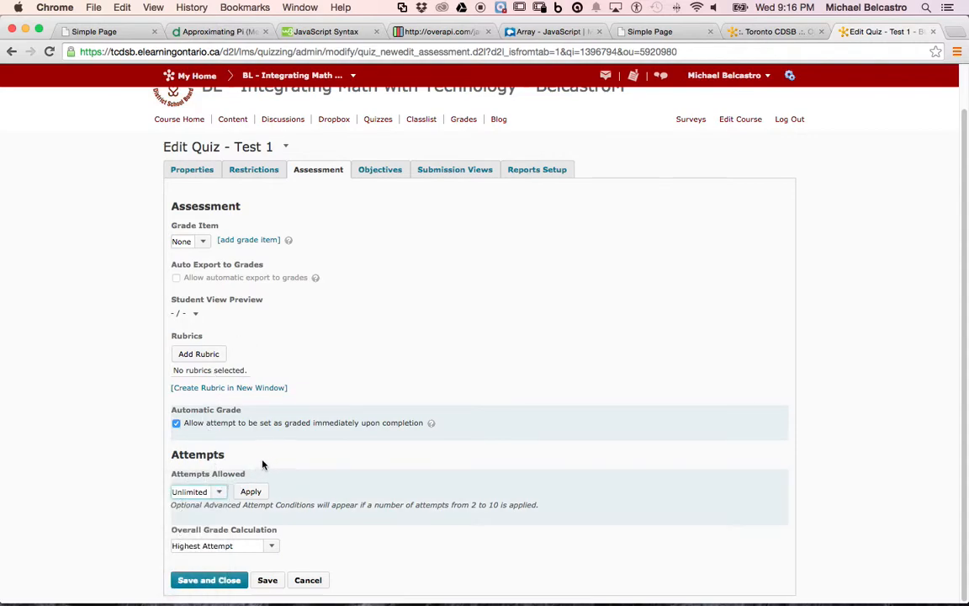
click(271, 545)
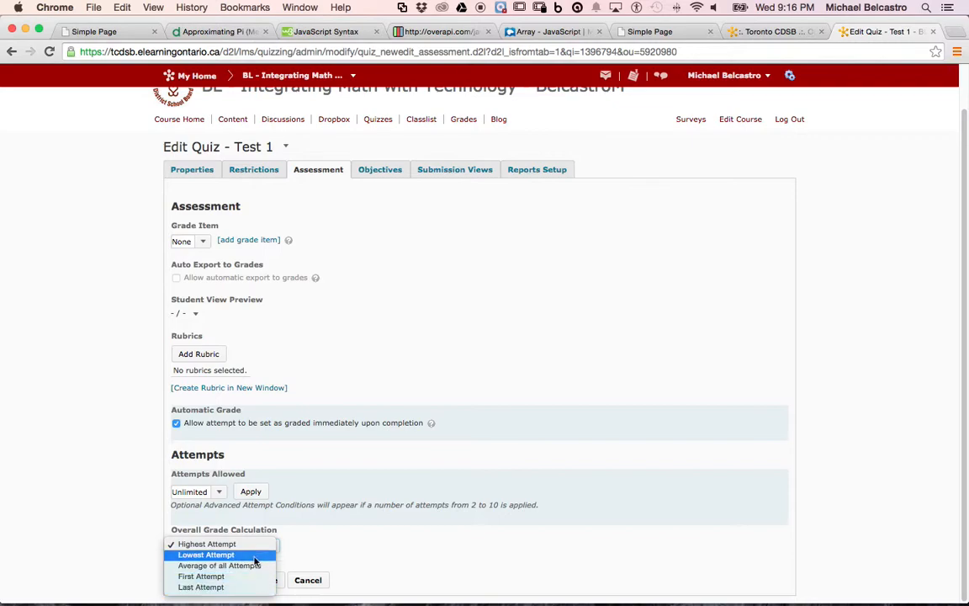
click(250, 545)
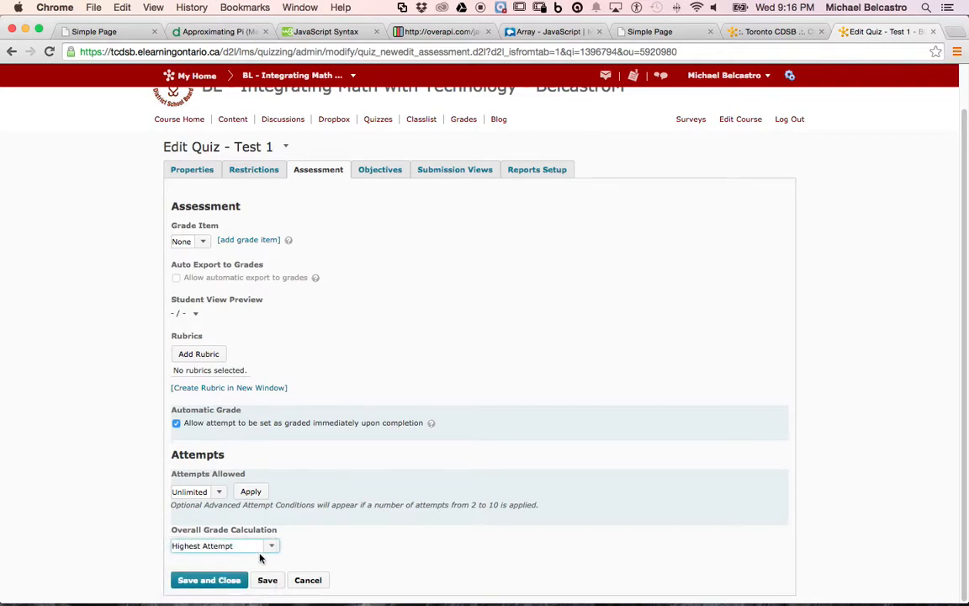
- Set the default submission view to show all questions with user responses and include question answers, and save the view
click(376, 174)
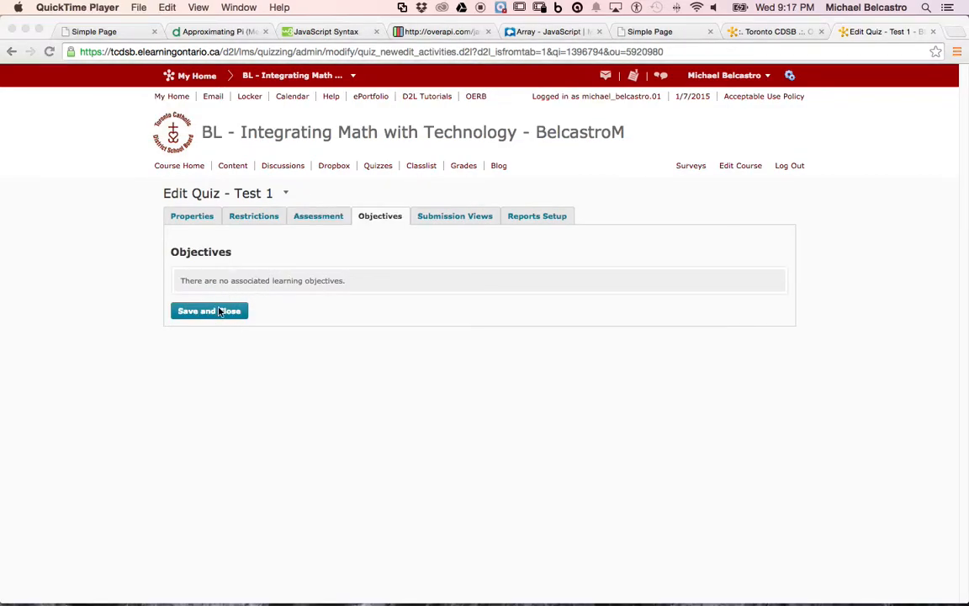
click(454, 220)
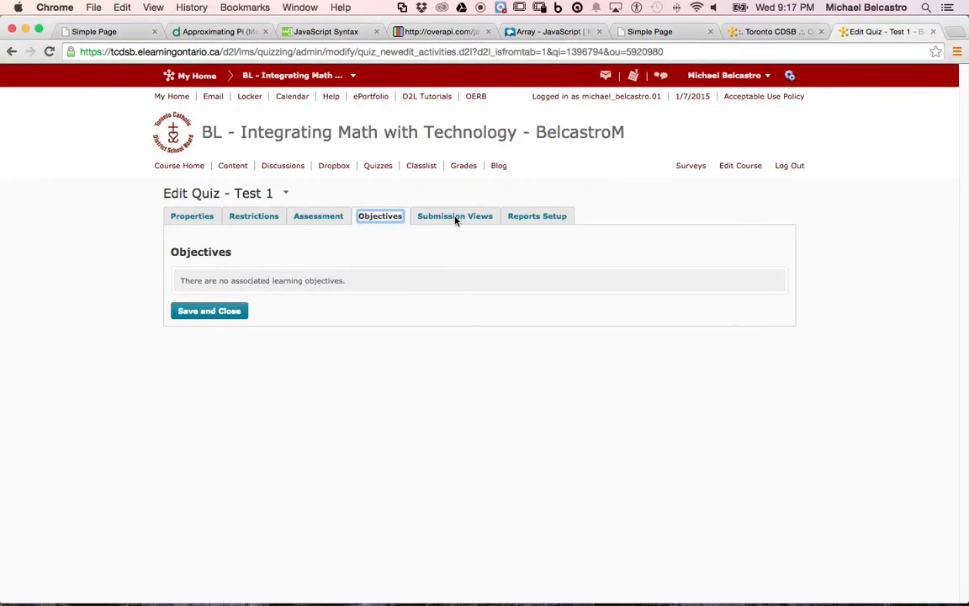
click(473, 219)
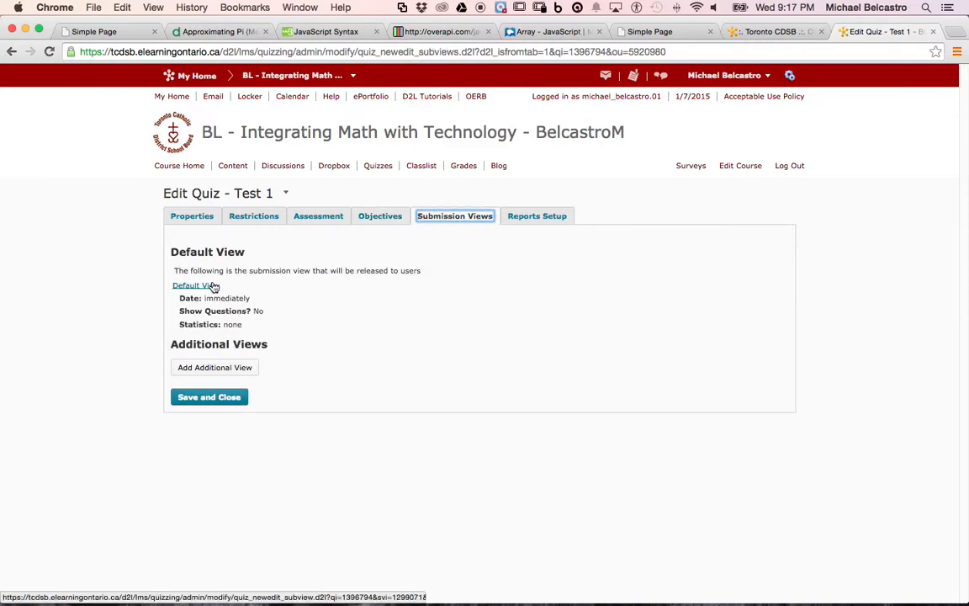
click(208, 286)
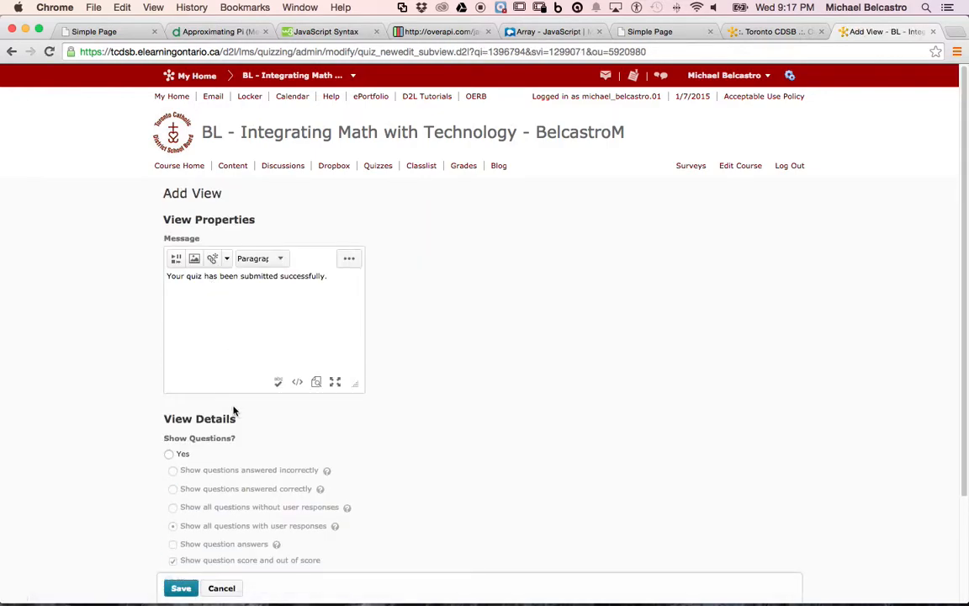
scroll(223, 387, down, 3)
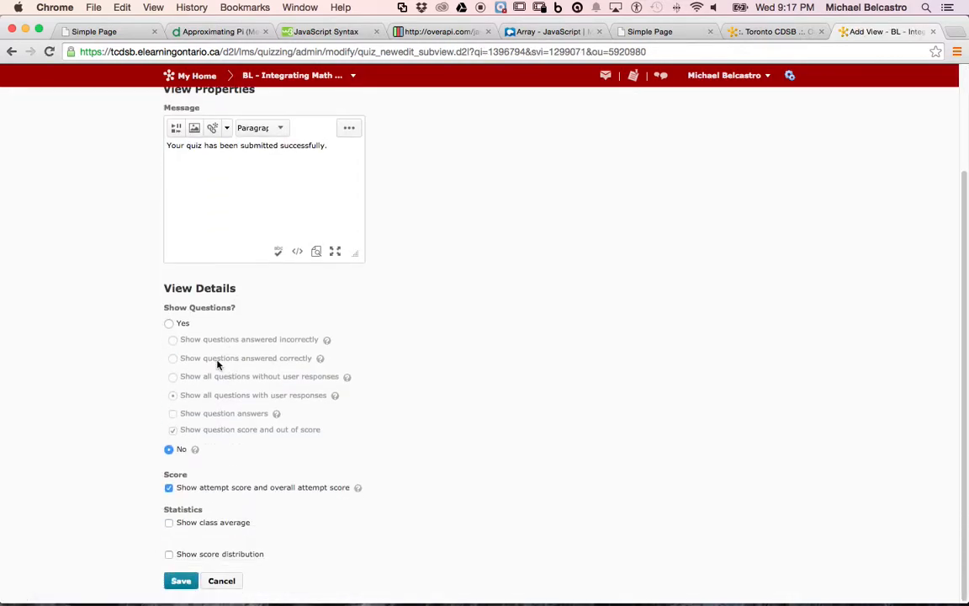
click(169, 326)
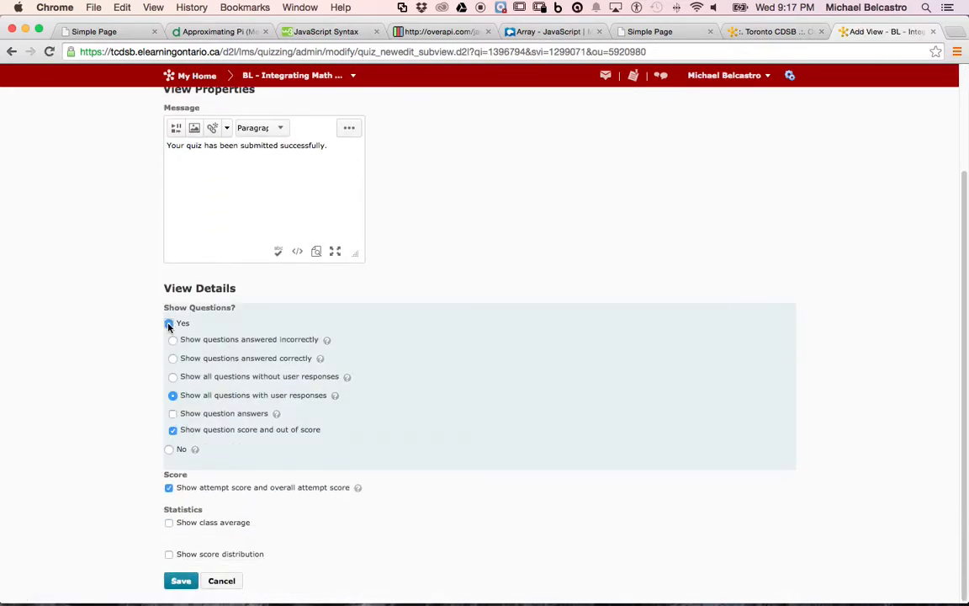
click(174, 413)
scroll(239, 473, up, 5)
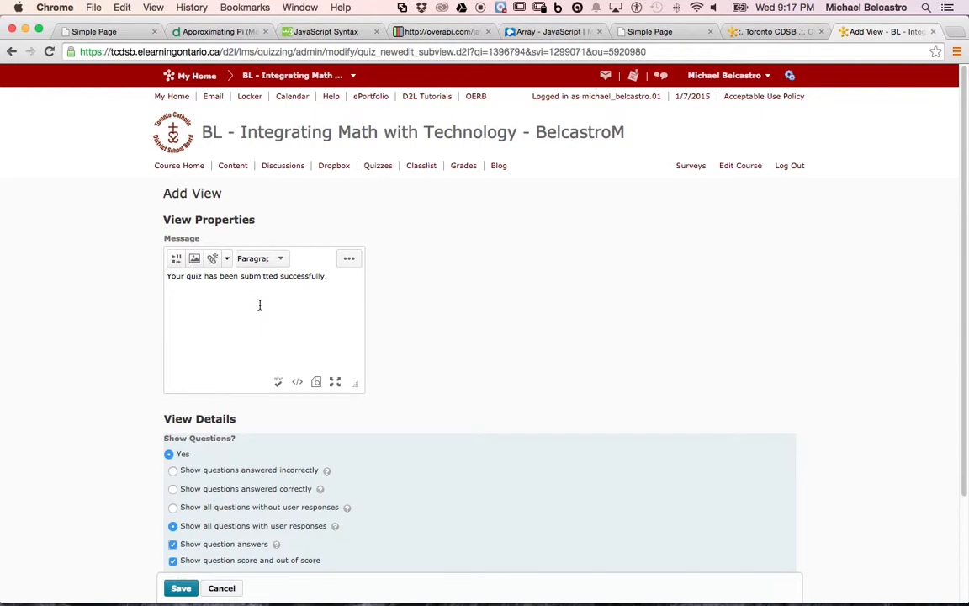
scroll(205, 488, down, 2)
click(181, 588)
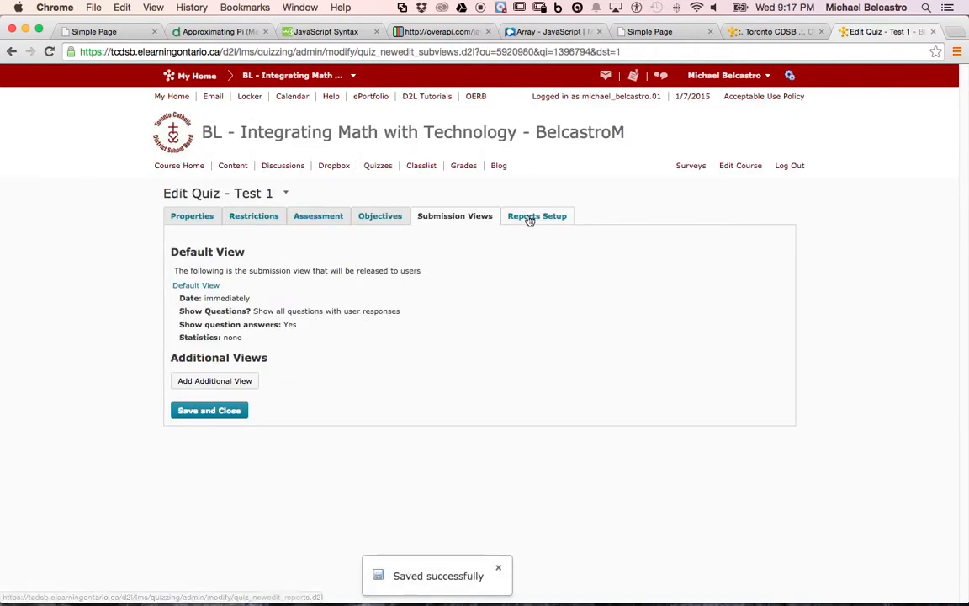
- Start a new report in the quiz's reports setup
click(531, 220)
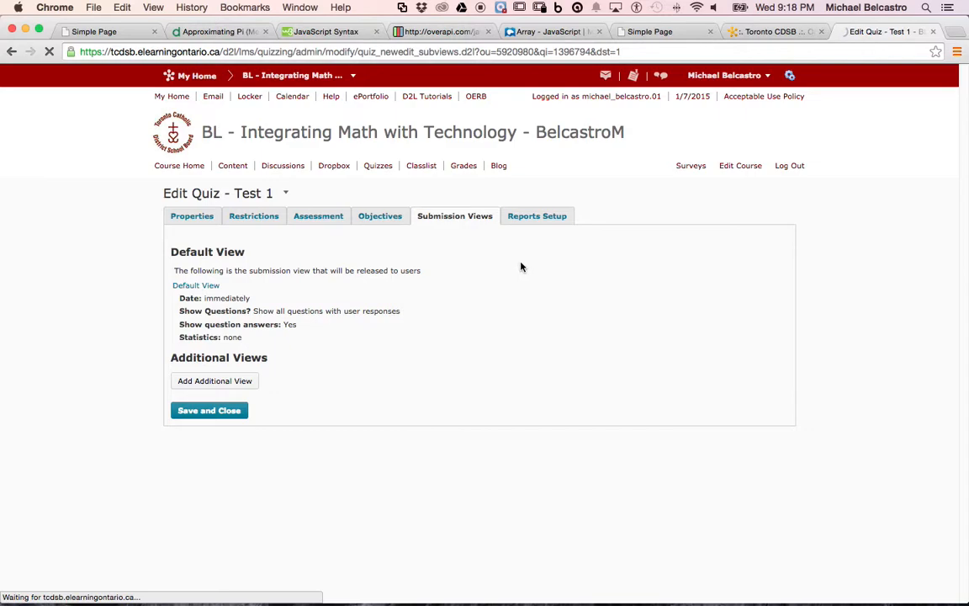
click(540, 215)
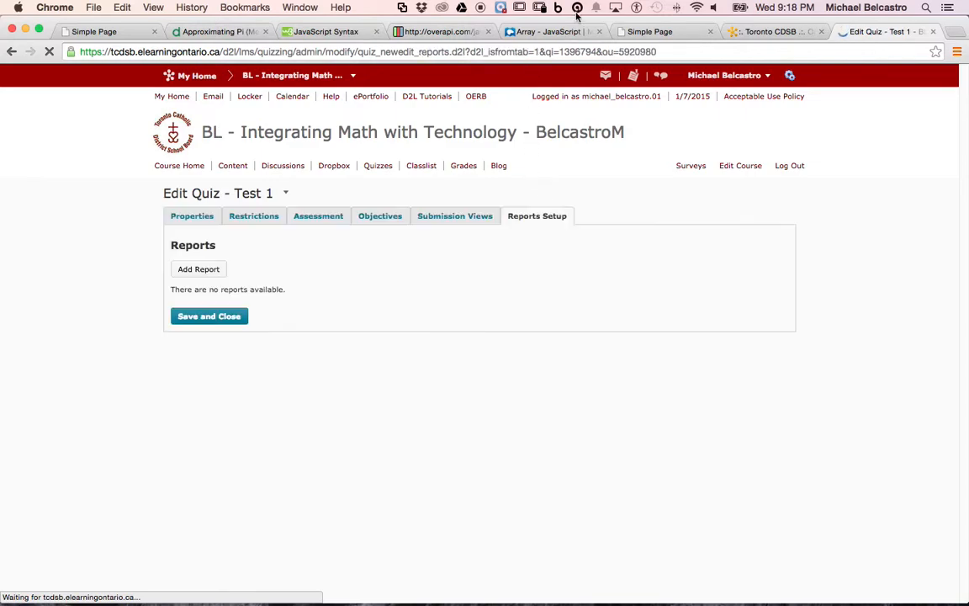
click(210, 278)
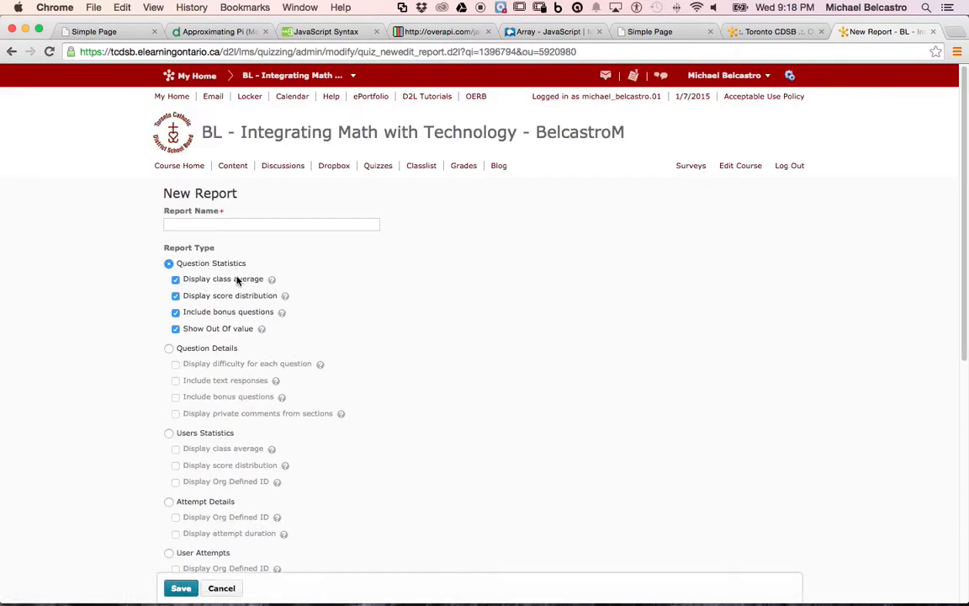
- Set the report type to Question Details with question difficulty, text responses, bonus questions and private section comments
click(170, 348)
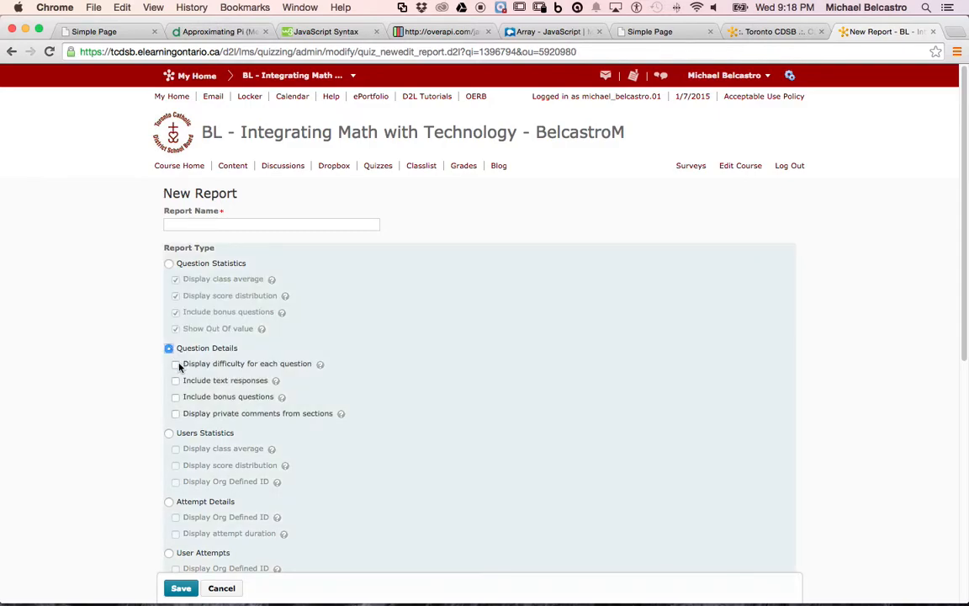
click(175, 363)
click(175, 380)
click(175, 396)
click(175, 413)
- Set the report type to Users Statistics with class average, score distribution and Org Defined ID
click(169, 433)
click(174, 448)
click(175, 465)
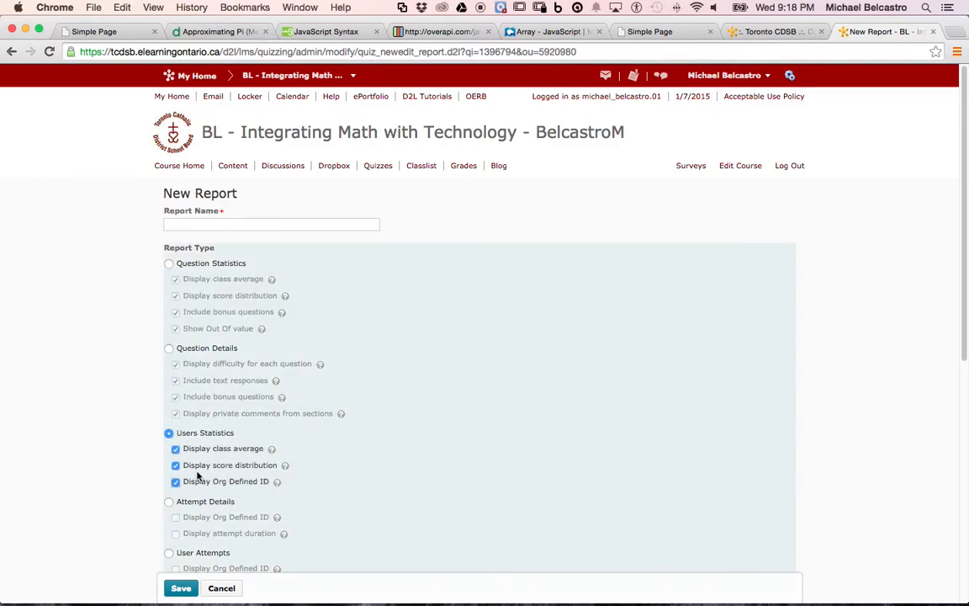
- Set the report type to User Attempts with the Org Defined ID displayed
scroll(268, 488, down, 5)
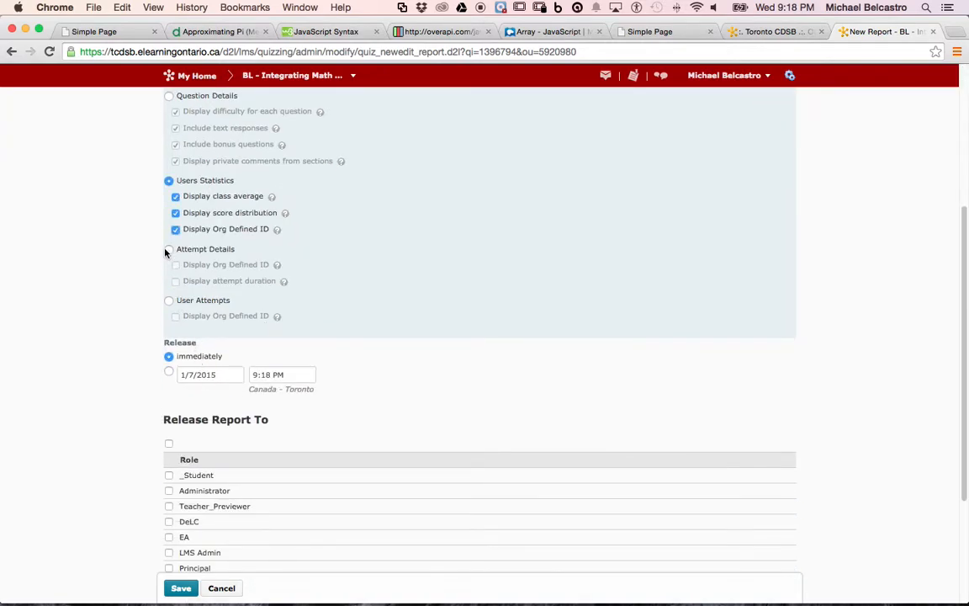
click(167, 249)
click(169, 300)
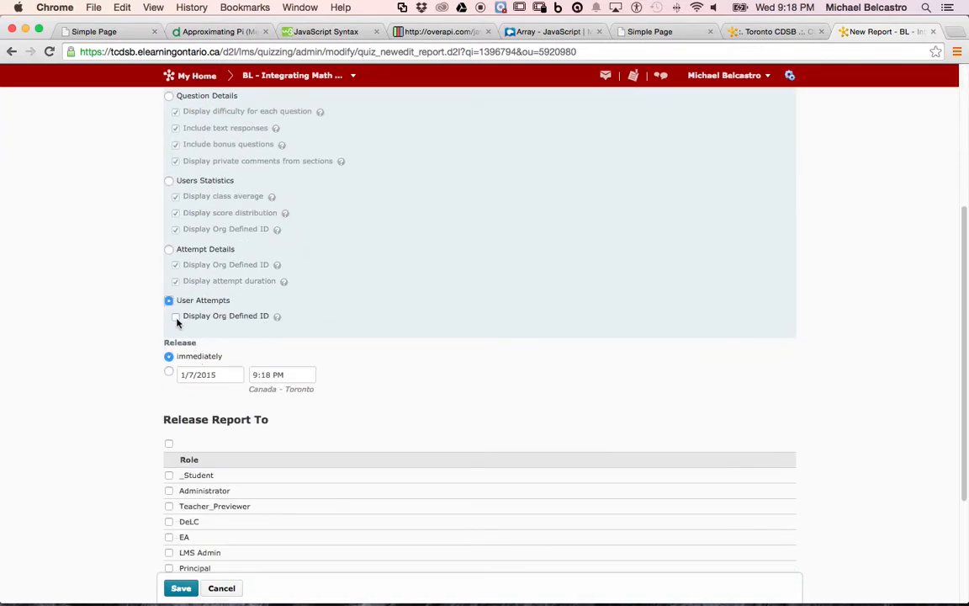
click(175, 317)
- Release the report to the Teacher, Teacher_Blended and Teacher_Previewer roles and try to save it
scroll(275, 385, down, 4)
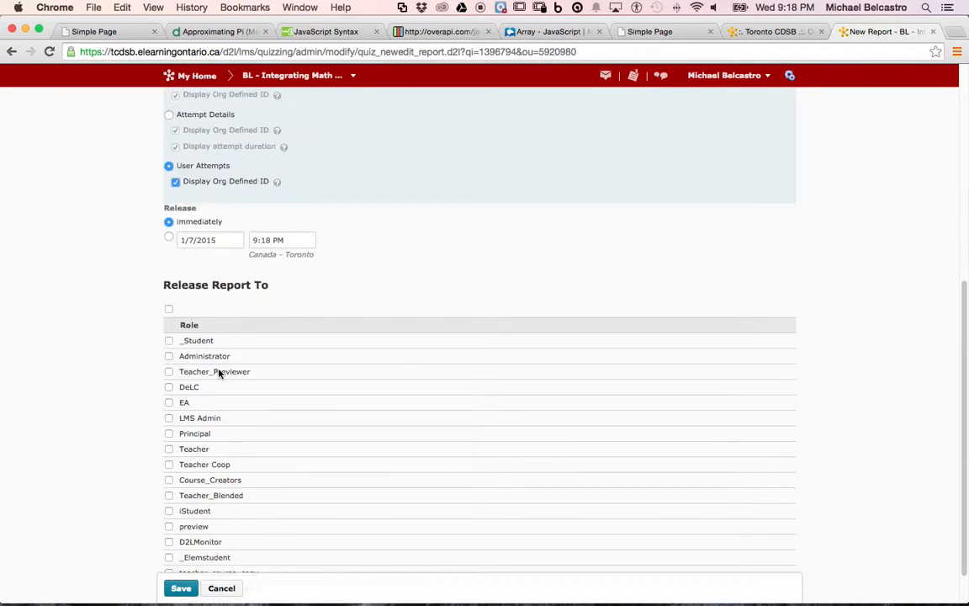
click(169, 404)
click(168, 450)
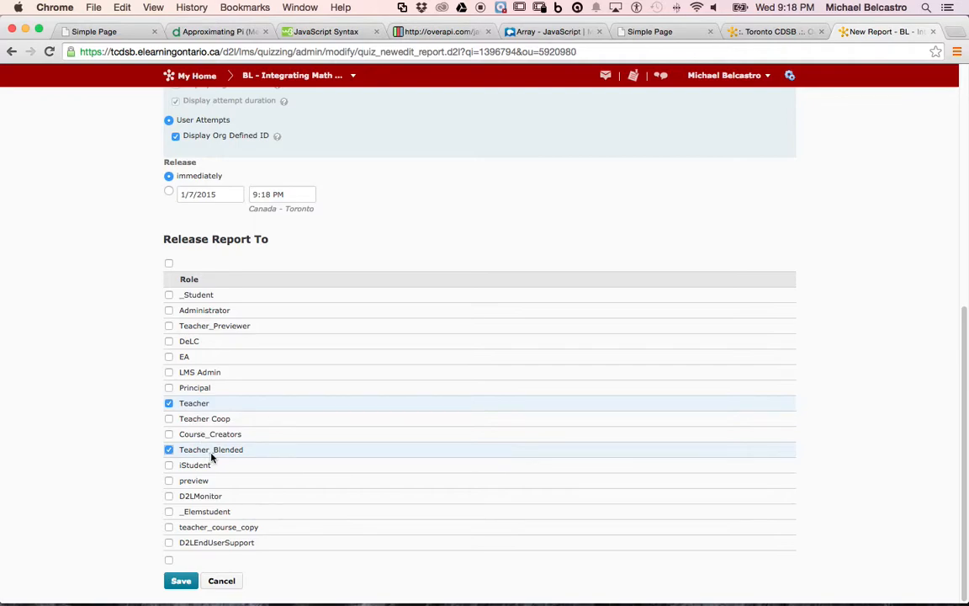
click(170, 326)
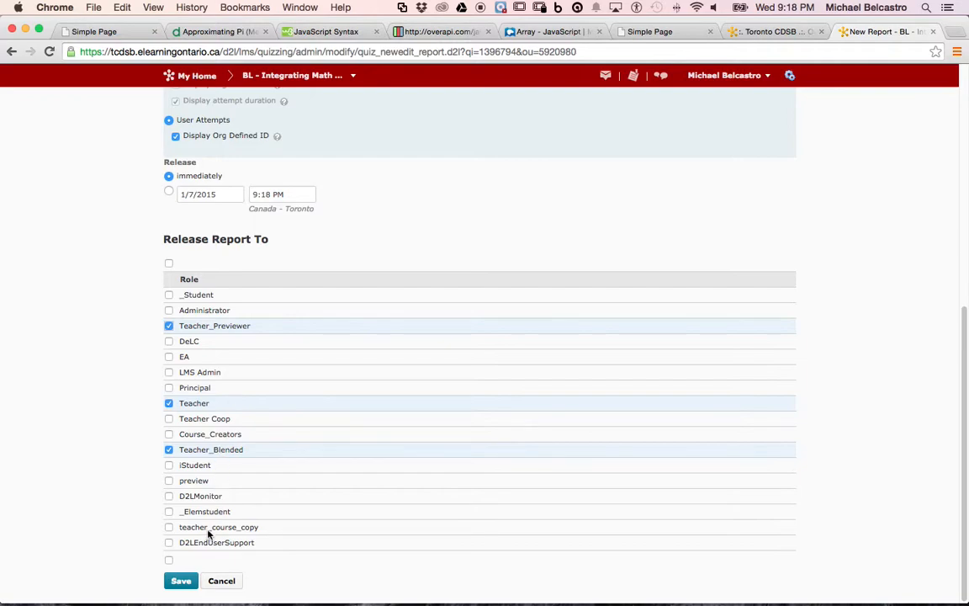
click(180, 581)
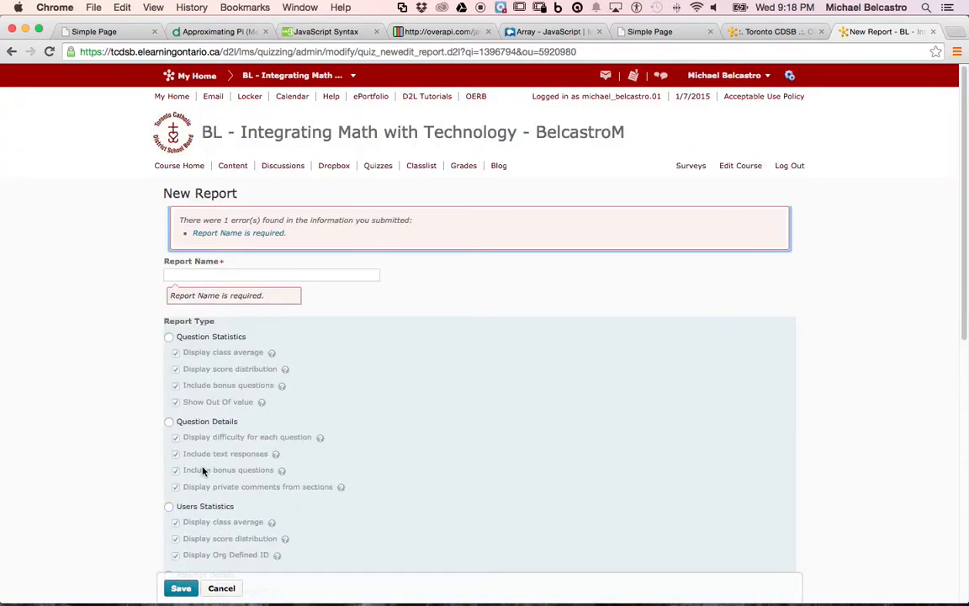
- Name the report "test 1 report" and save it
click(249, 276)
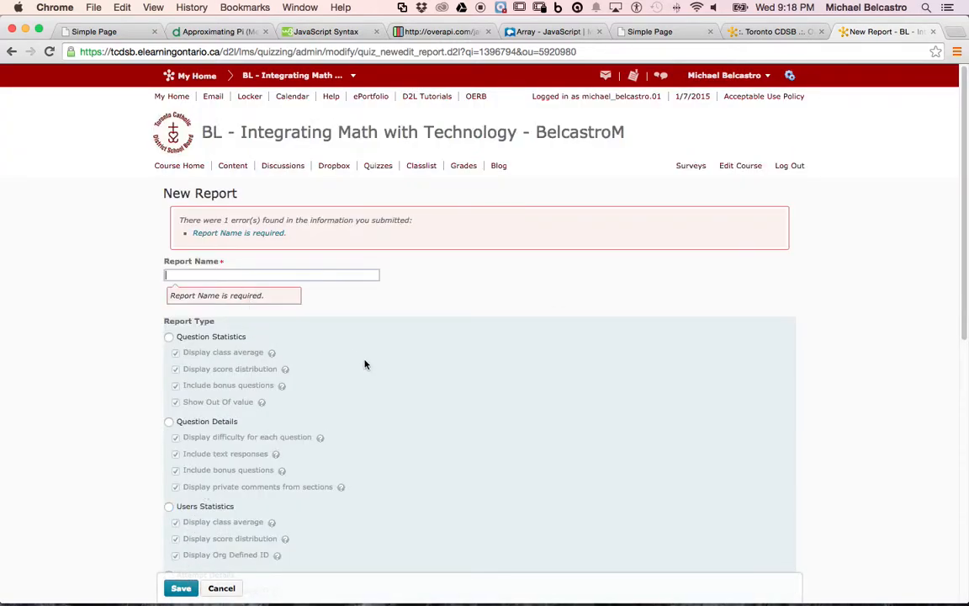
text(test 1 report)
click(182, 588)
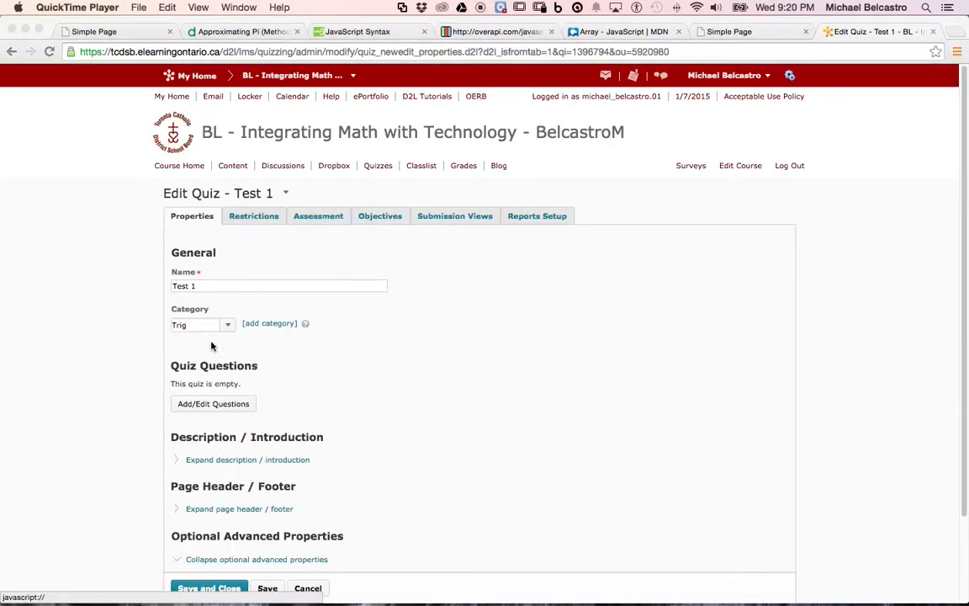
- Open the question editor of the Test 1 quiz and start a new multiple choice question
click(192, 409)
click(224, 407)
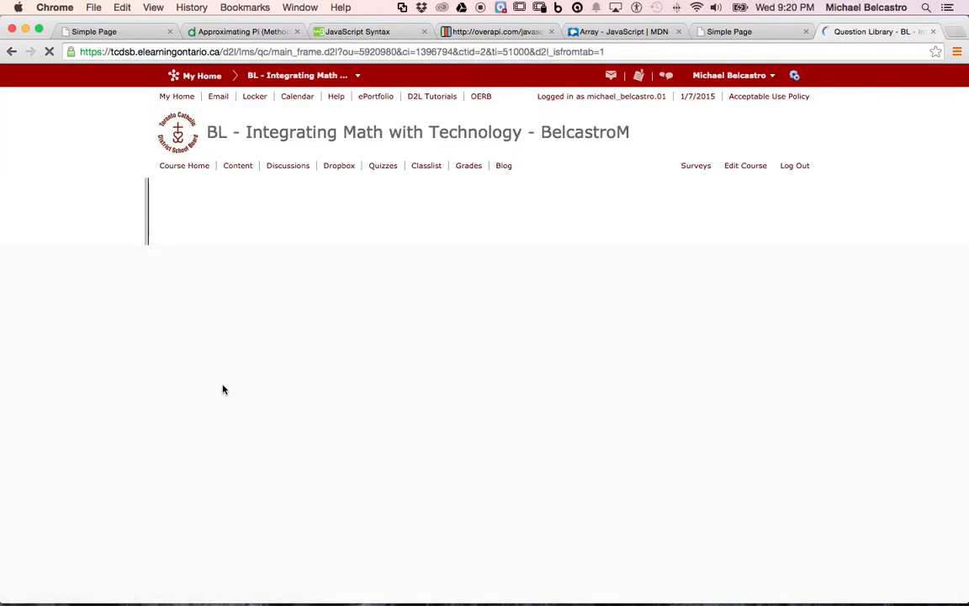
click(196, 218)
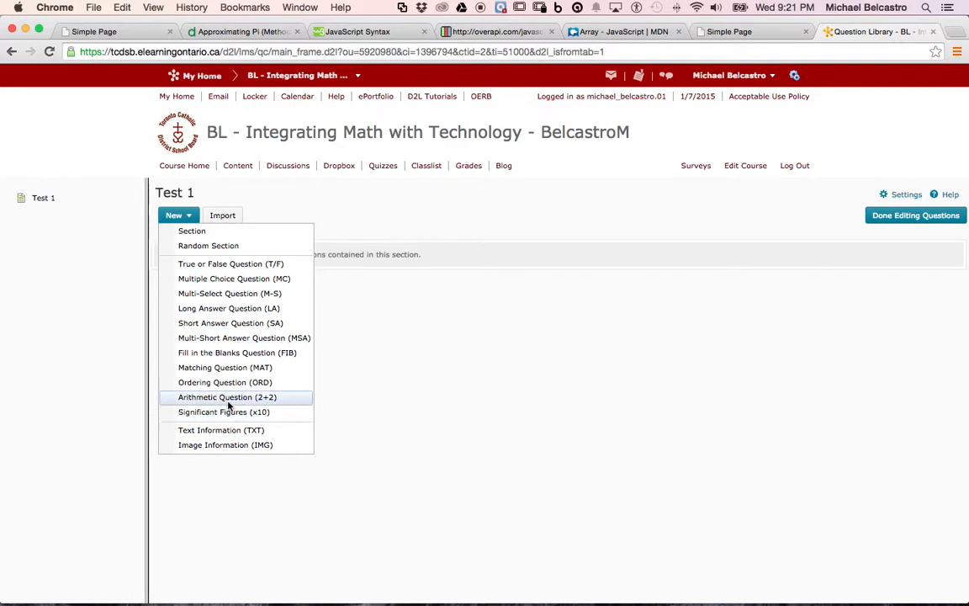
click(227, 282)
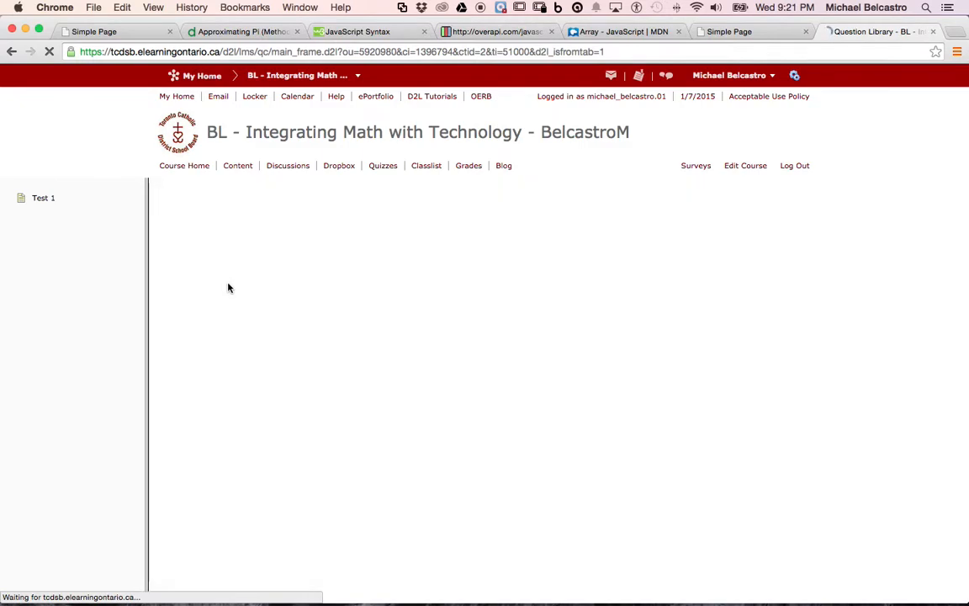
- Title the multiple choice question "trig question 1" and enter "blah blah blah" as its question text
click(222, 262)
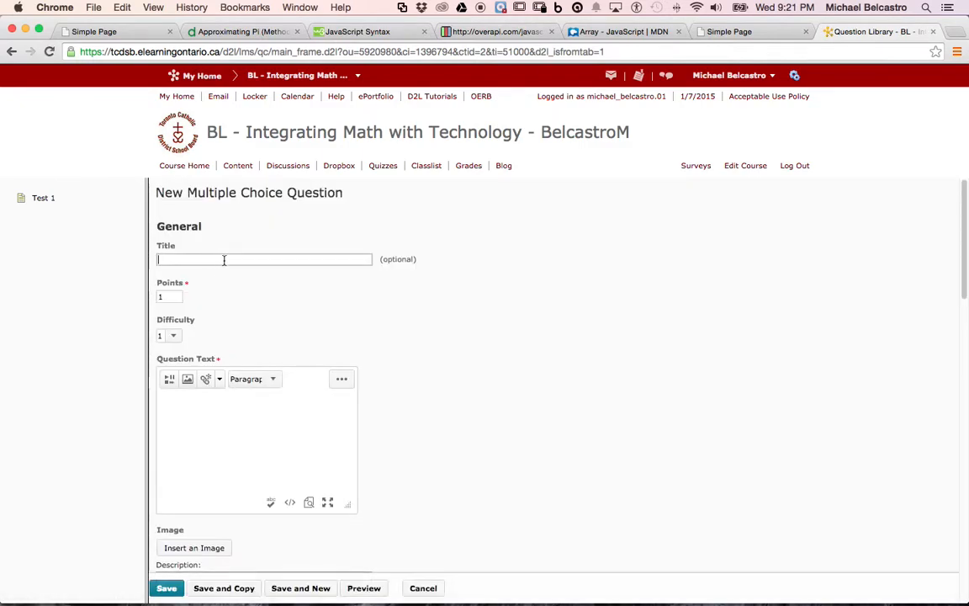
text(trig question 1)
click(218, 412)
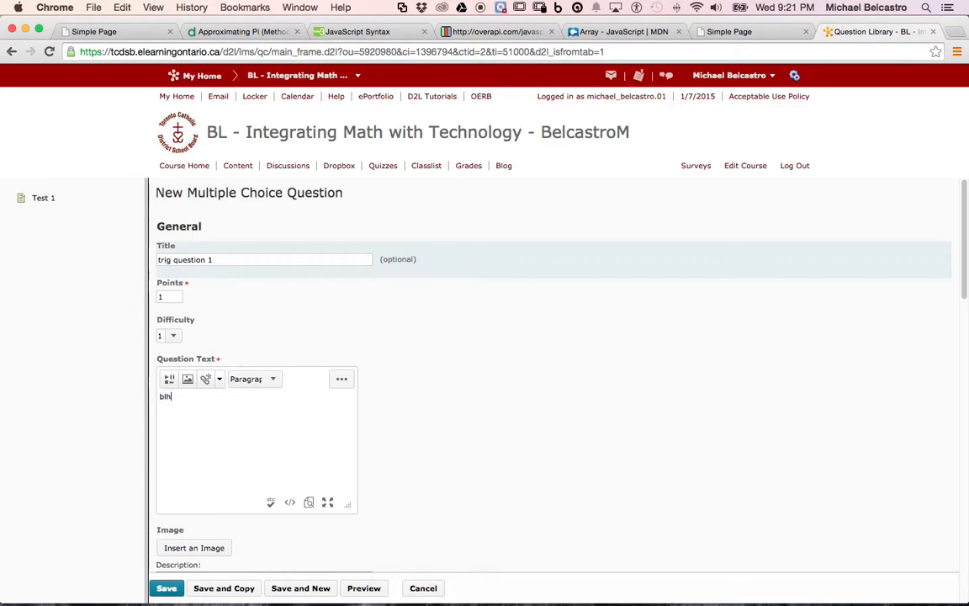
text(blha blah blah)
click(176, 395)
key(BackSpace)
key(BackSpace)
text(ah)
- Fill in the four answer options with "blah?", "blah blah", "blah x4" and "no"
scroll(193, 353, down, 5)
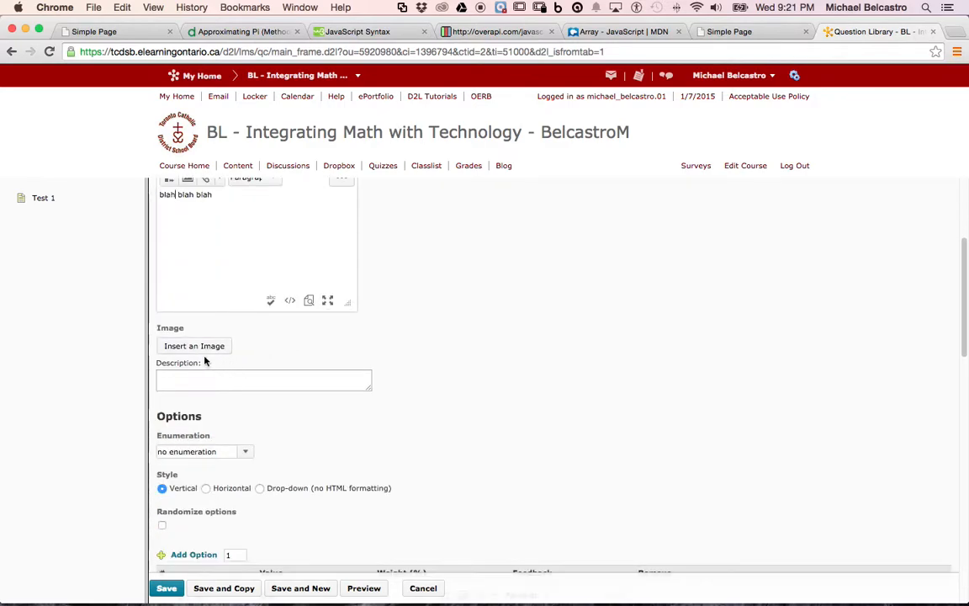
scroll(204, 384, down, 4)
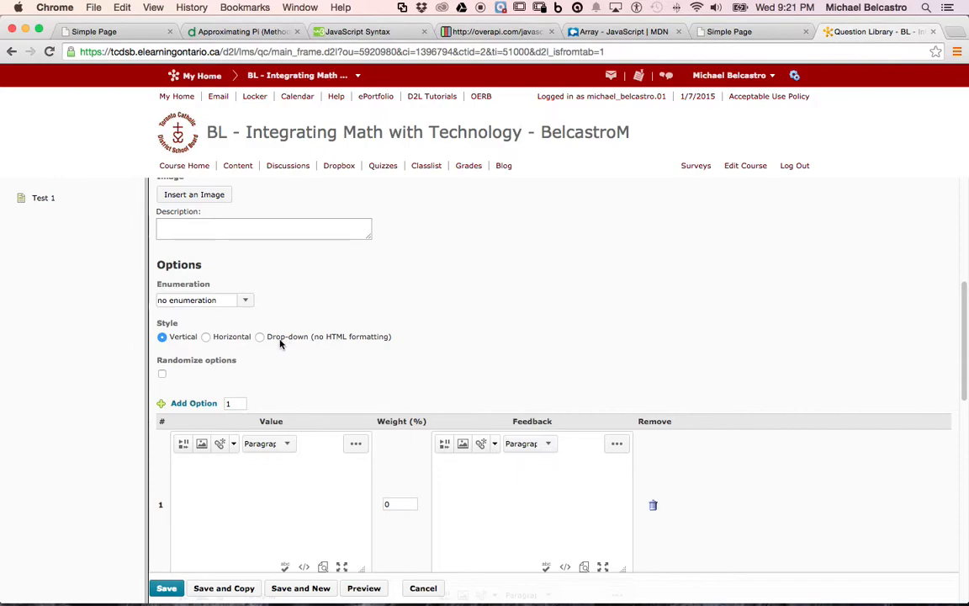
scroll(249, 388, down, 3)
click(254, 366)
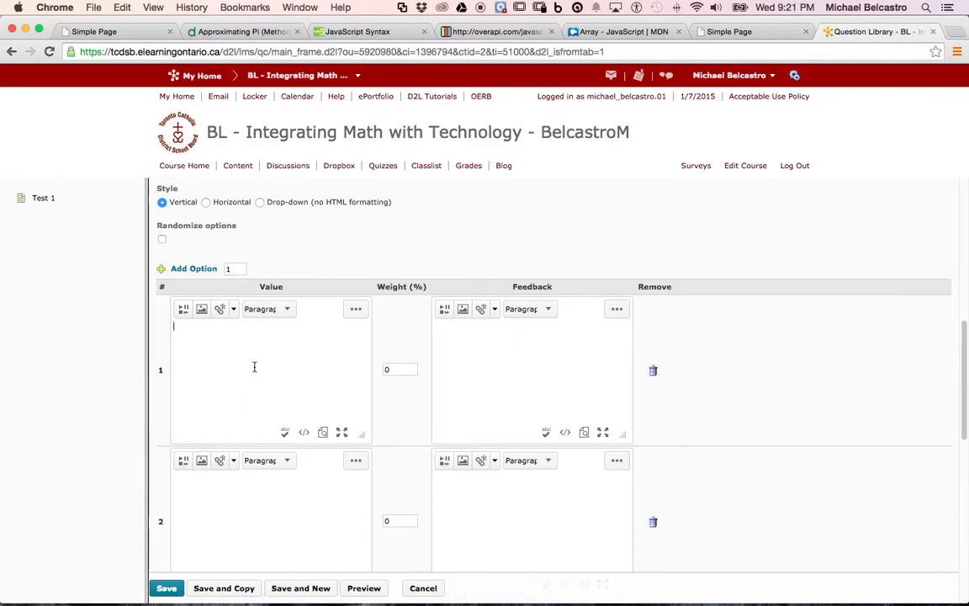
text(blah?)
click(278, 496)
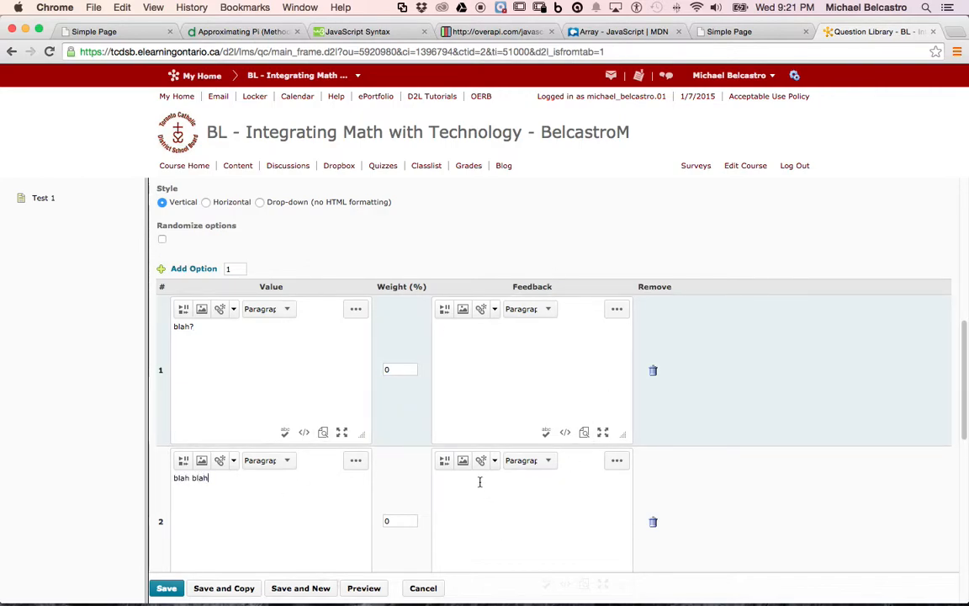
scroll(380, 428, down, 5)
click(276, 438)
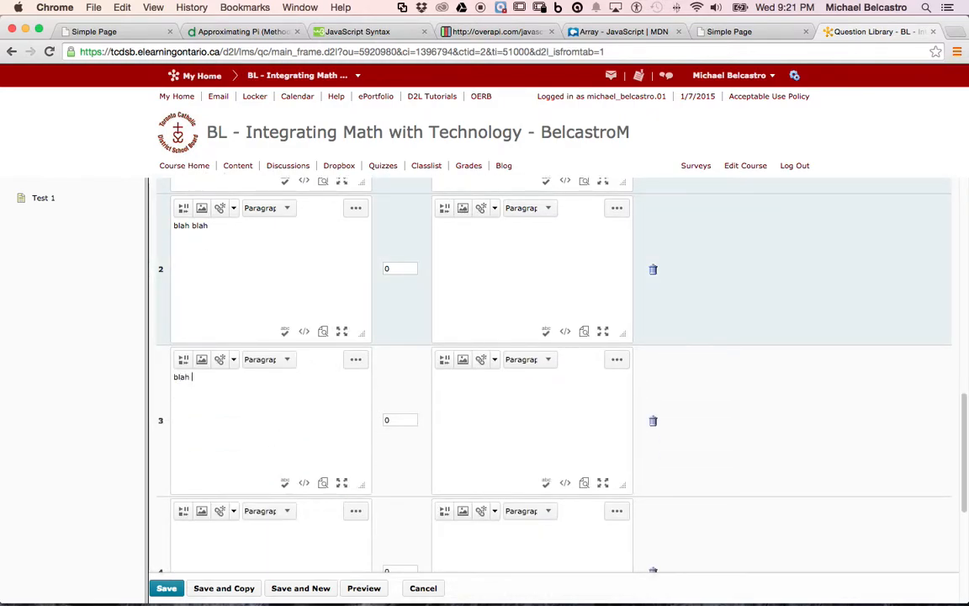
text(blah x4)
click(306, 530)
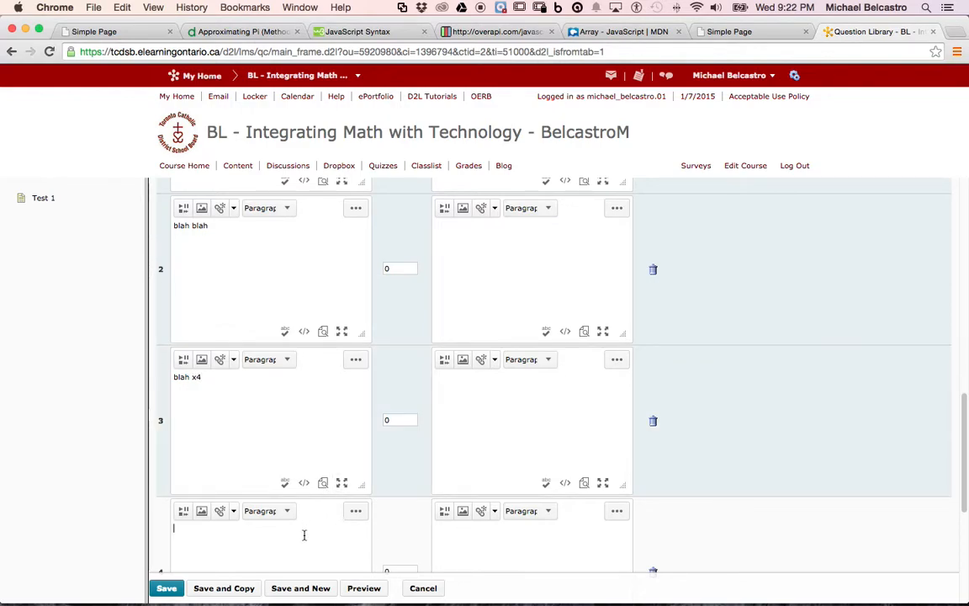
text(no)
- Preview the question, try the "blah blah" answer in it and return to editing
scroll(509, 427, down, 5)
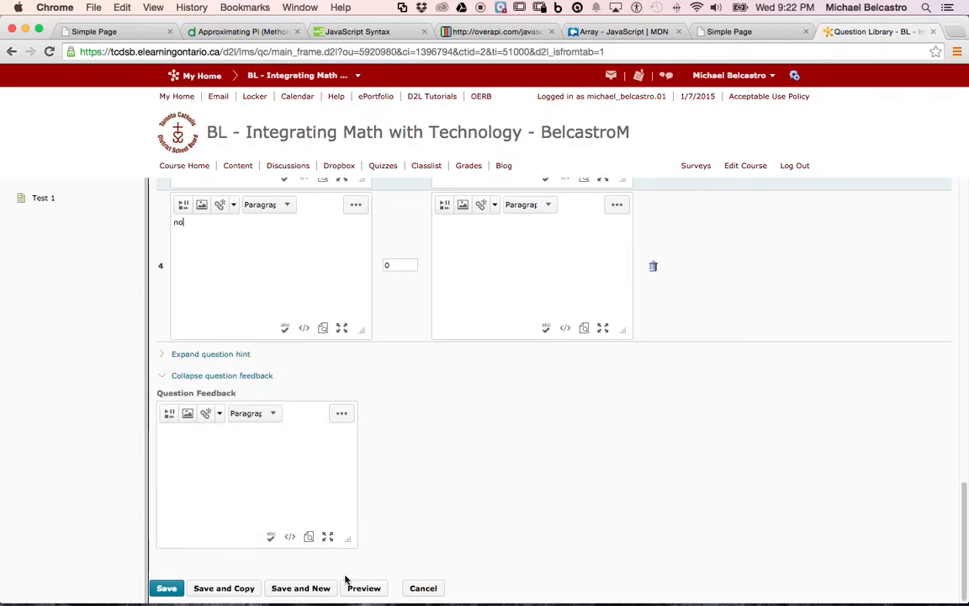
click(368, 588)
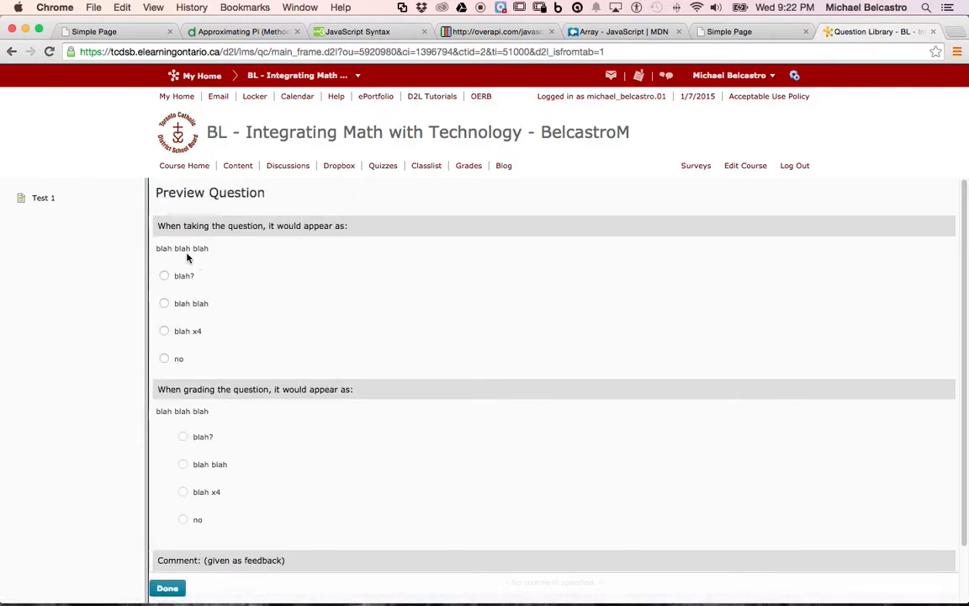
click(164, 303)
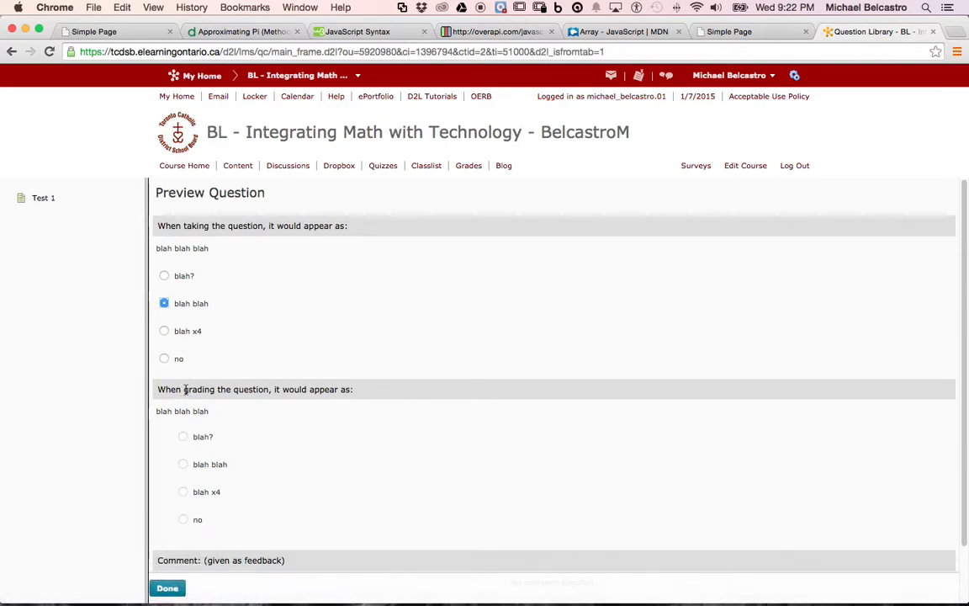
click(177, 588)
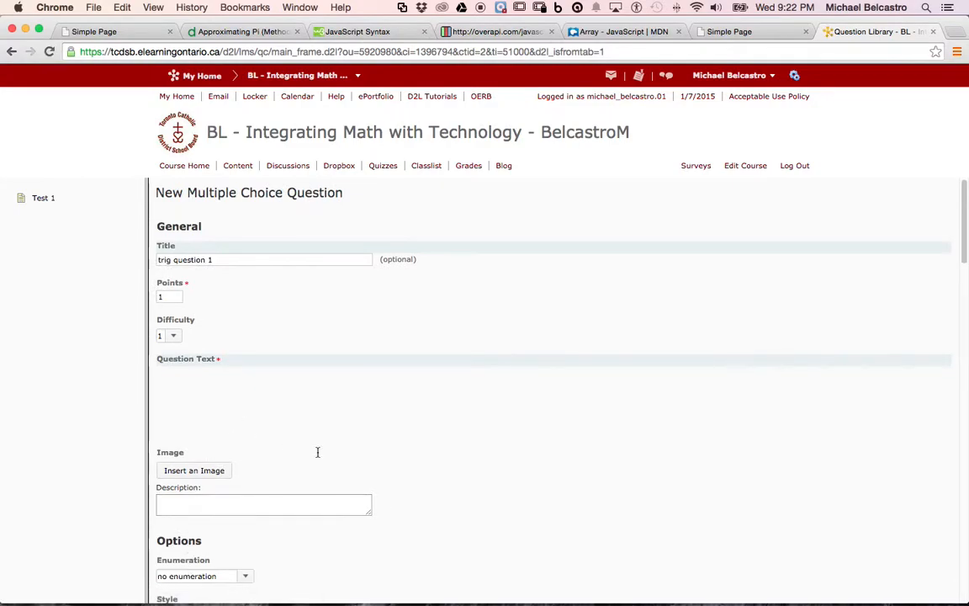
- Set the weight of the first answer option to 80% and of the second to 20%
scroll(333, 473, down, 15)
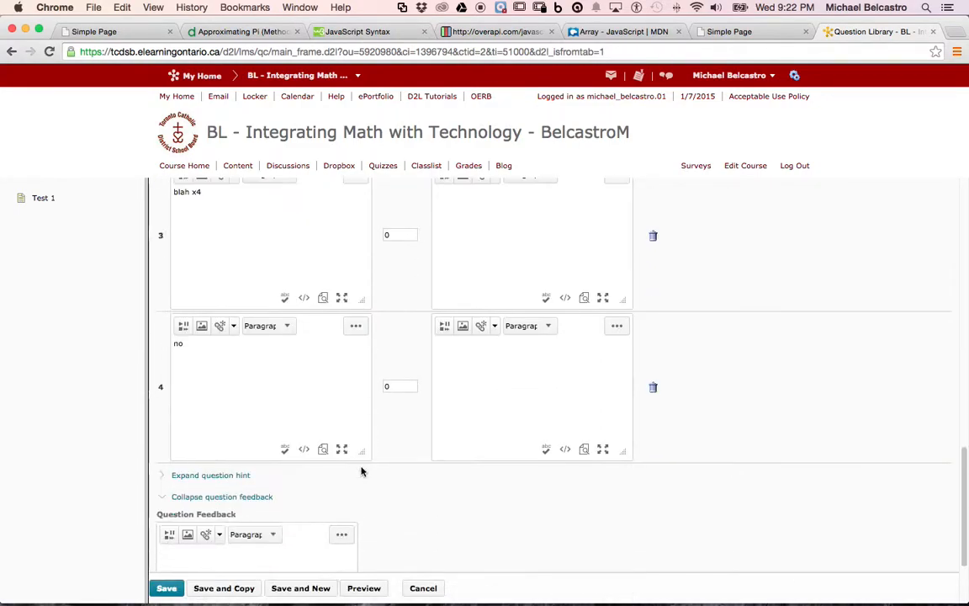
scroll(389, 410, up, 10)
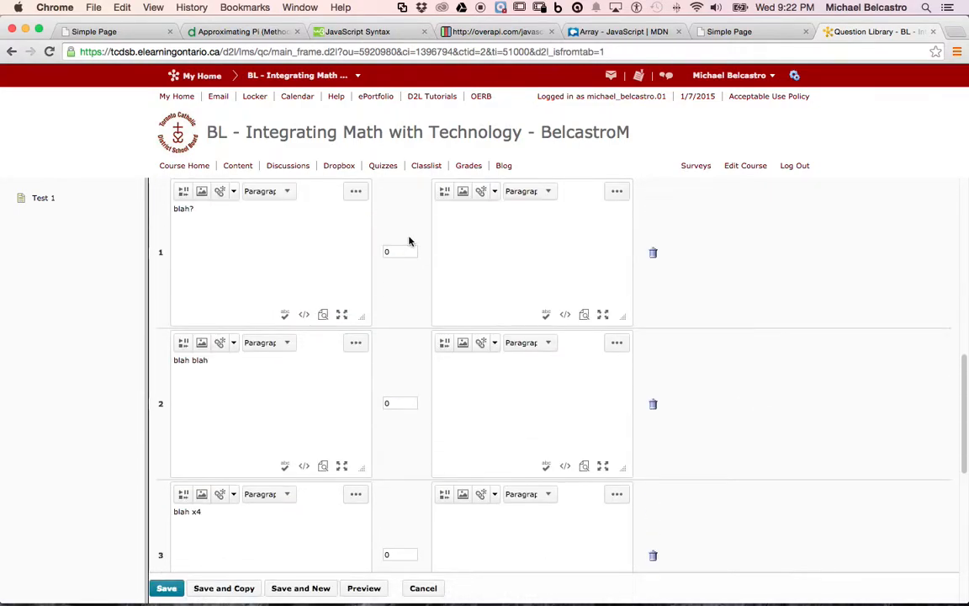
click(396, 335)
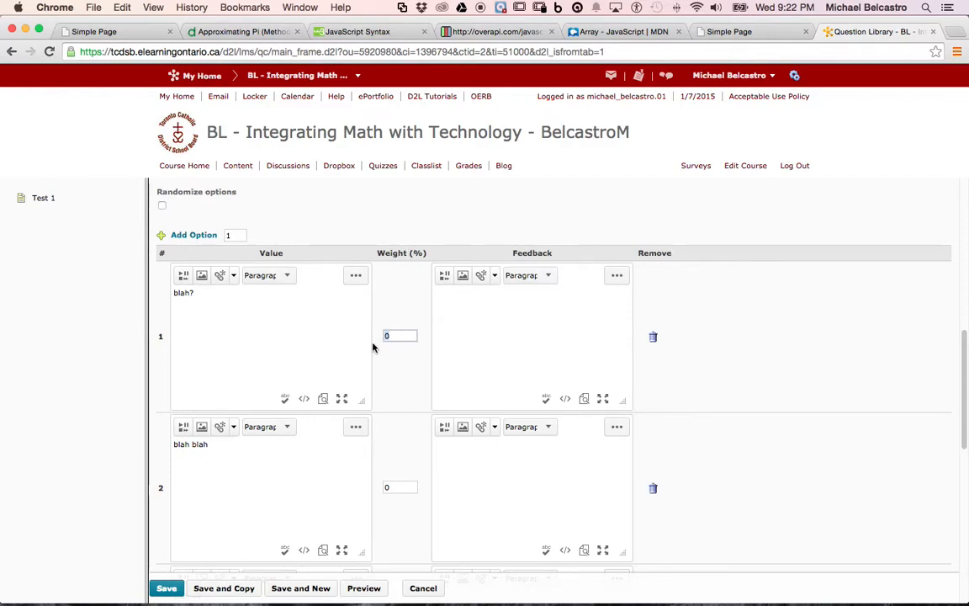
text(100)
key(BackSpace)
key(BackSpace)
key(BackSpace)
text(80)
drag(393, 487, 373, 493)
text(20)
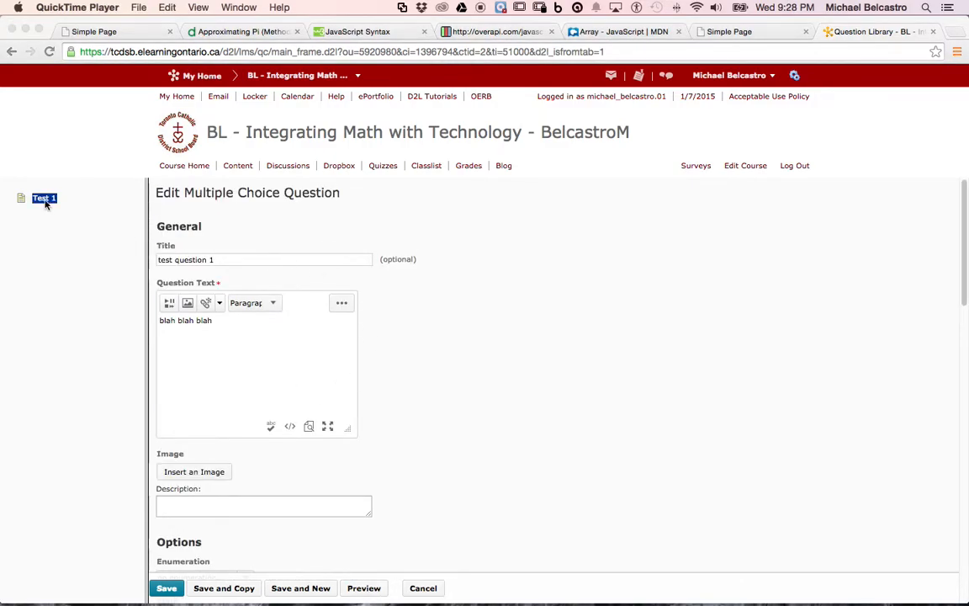
- Return from the question form to the question list of Test 1
click(46, 204)
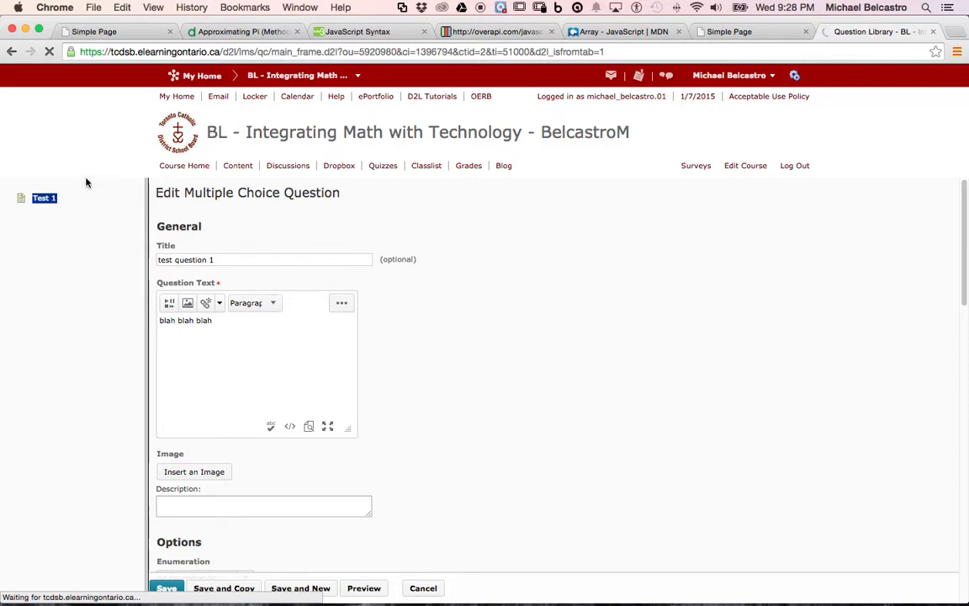
click(481, 7)
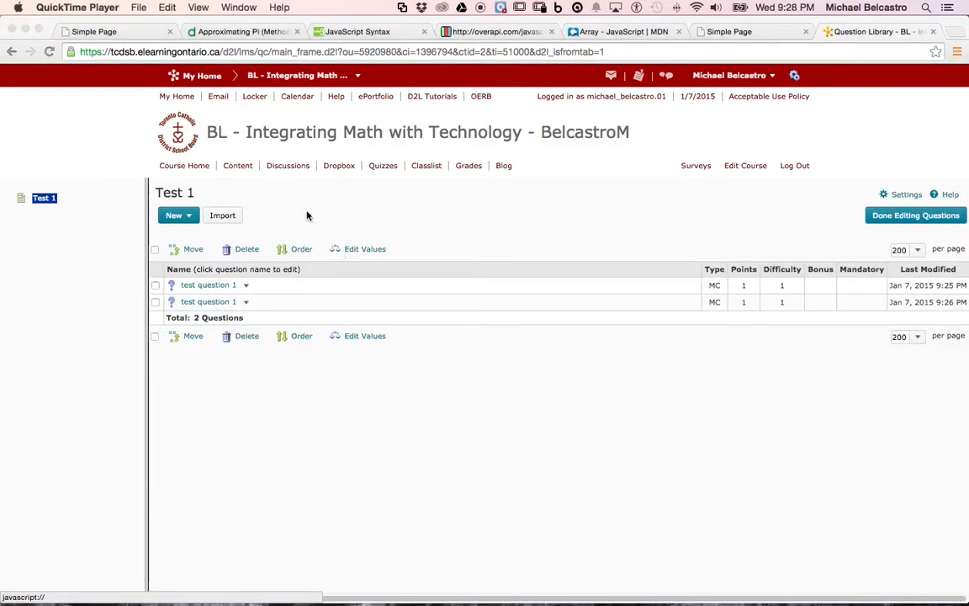